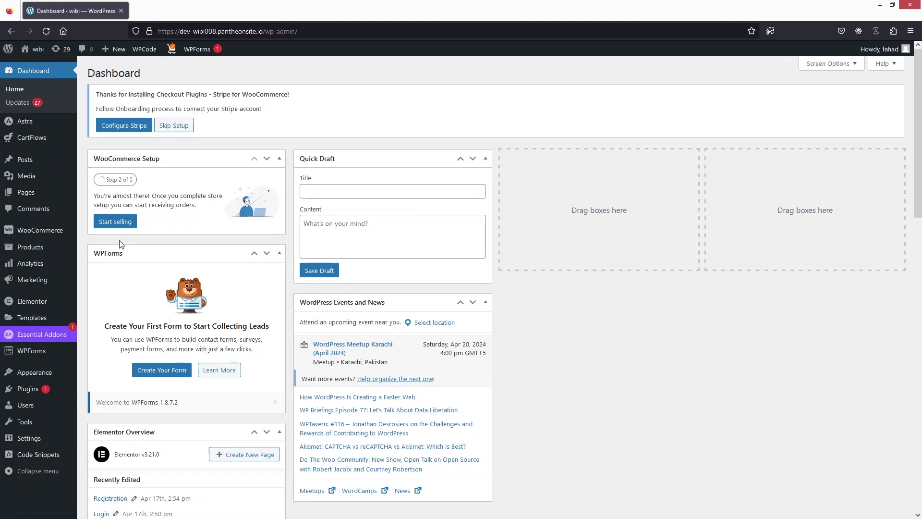
# Open All Pages from the Pages menu to list the site's 18 pages
pyautogui.moveTo(41, 198)
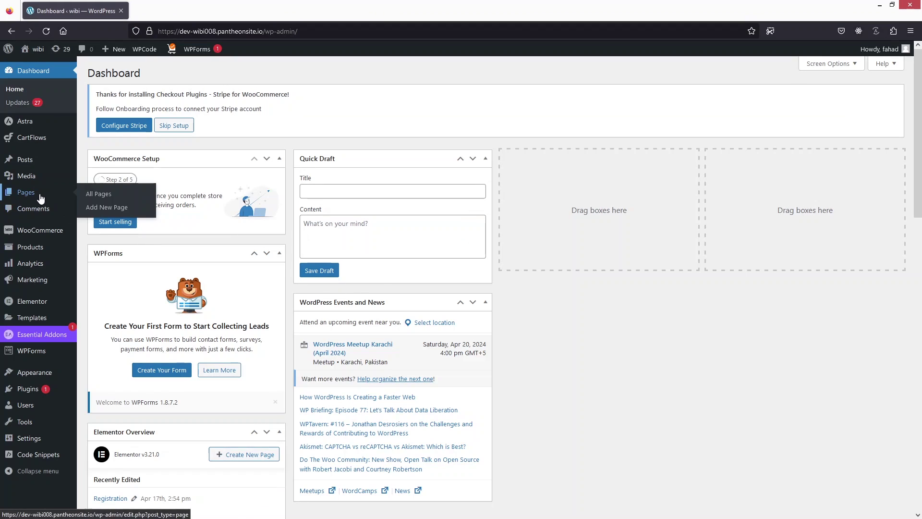
pyautogui.click(105, 195)
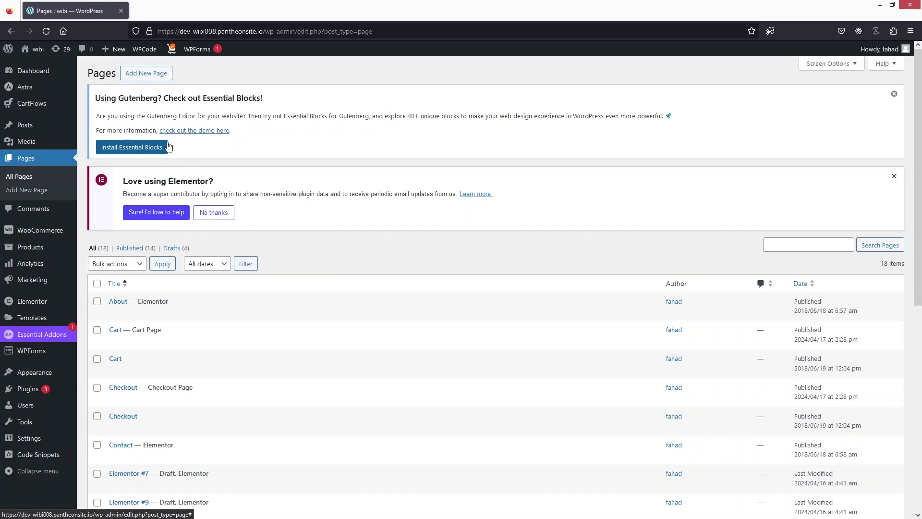
# Create a new page and give it the title 'A New Page'
pyautogui.click(147, 74)
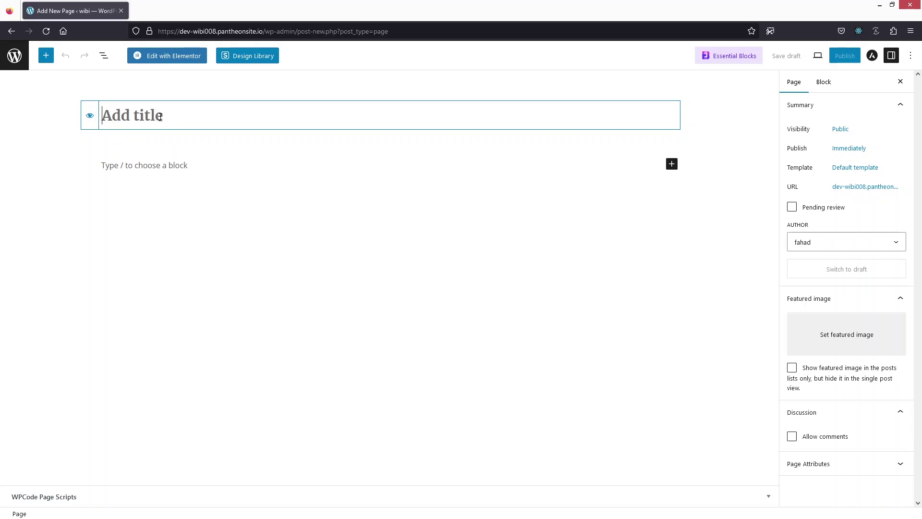
pyautogui.write('A New Page')
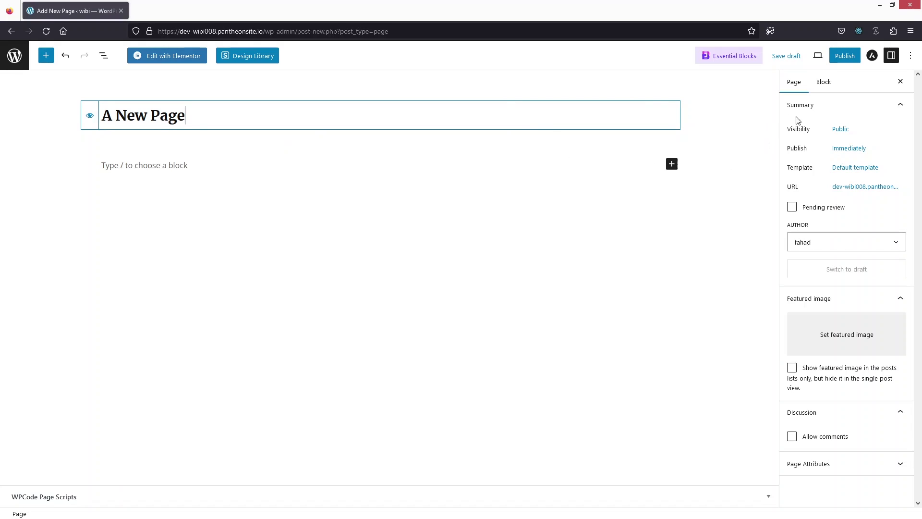
# Check the page's Visibility and Publish settings, then list the available page templates
pyautogui.click(841, 130)
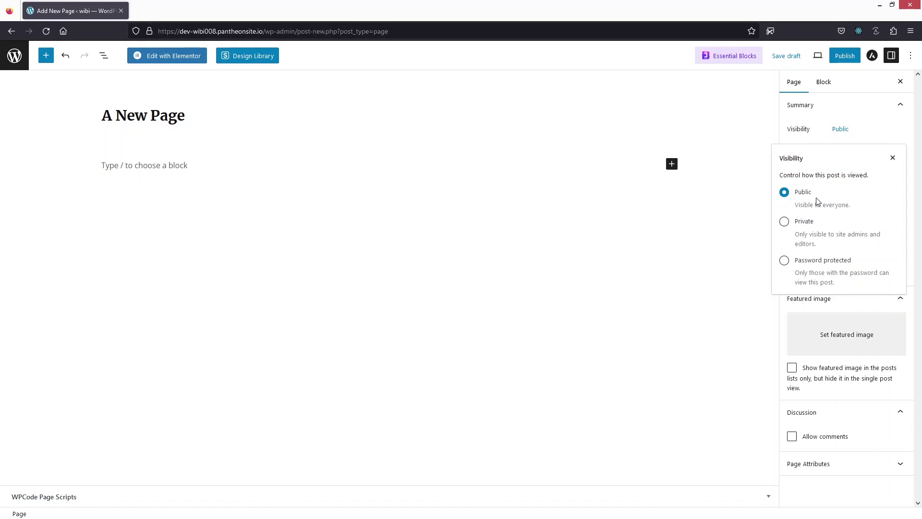
pyautogui.click(892, 159)
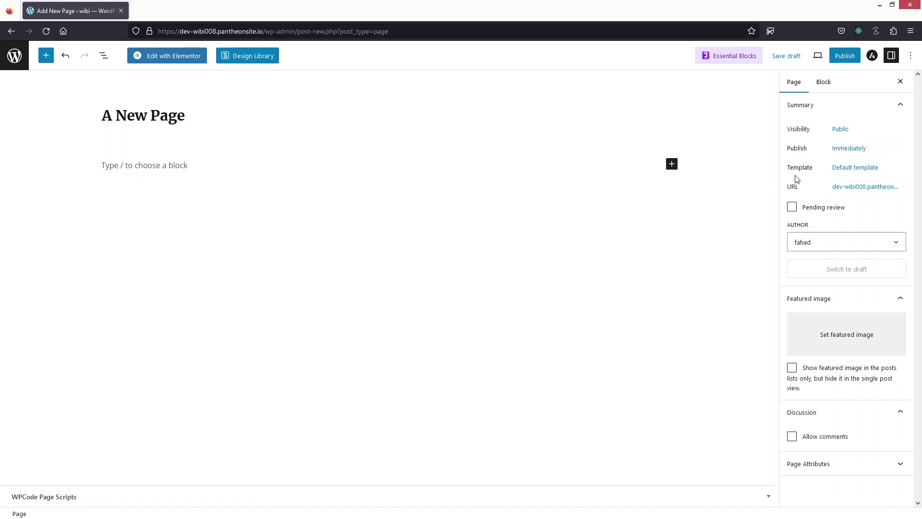
pyautogui.click(843, 150)
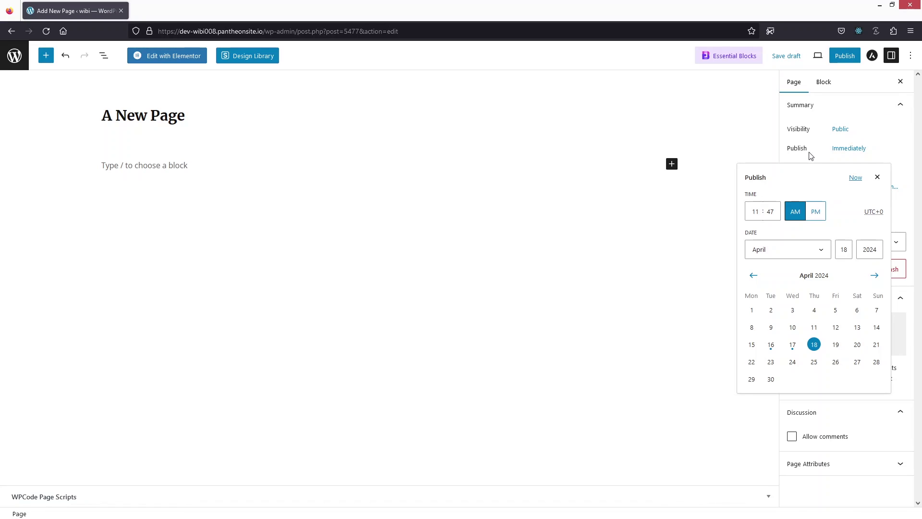
pyautogui.click(878, 179)
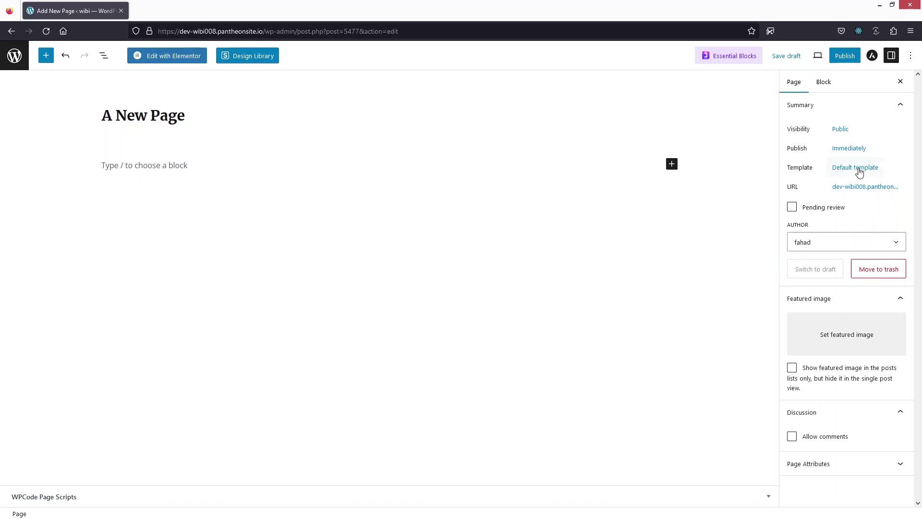
pyautogui.click(859, 168)
pyautogui.click(832, 244)
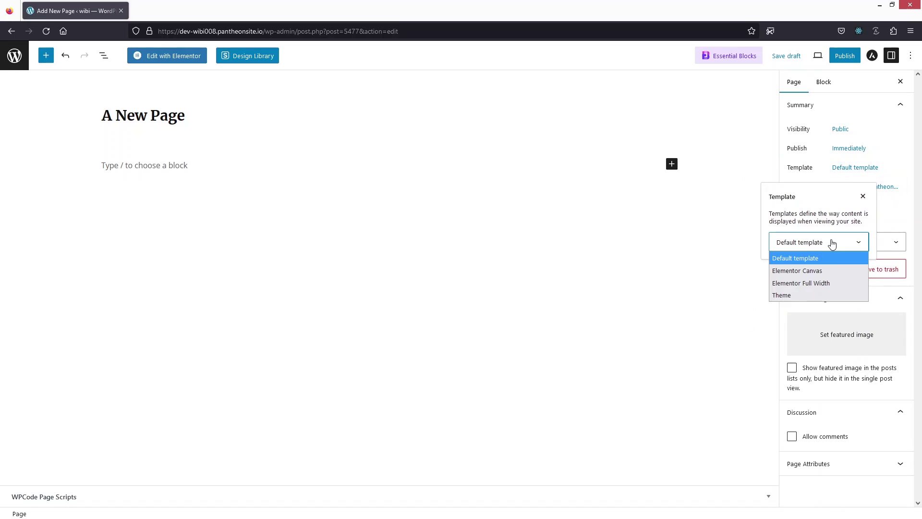
# Keep Default template, check the a-new-page permalink, and publish 'A New Page'
pyautogui.click(795, 261)
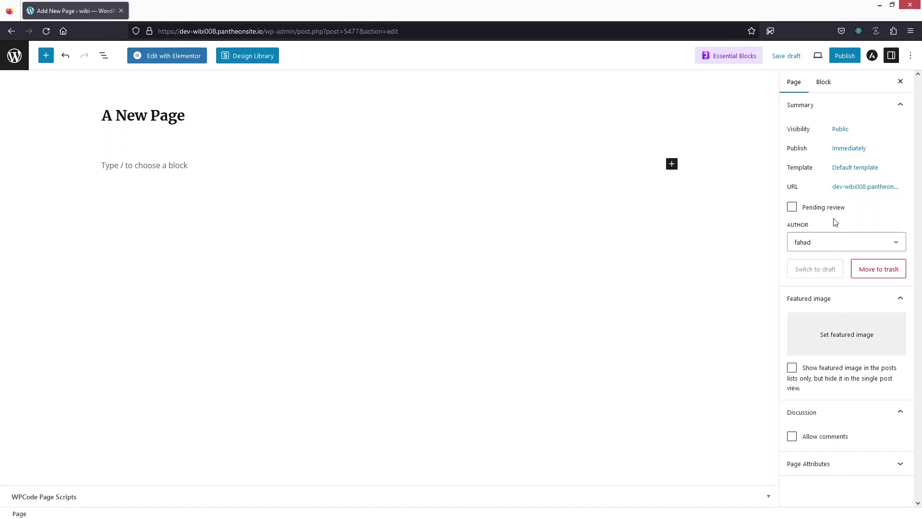
pyautogui.click(842, 187)
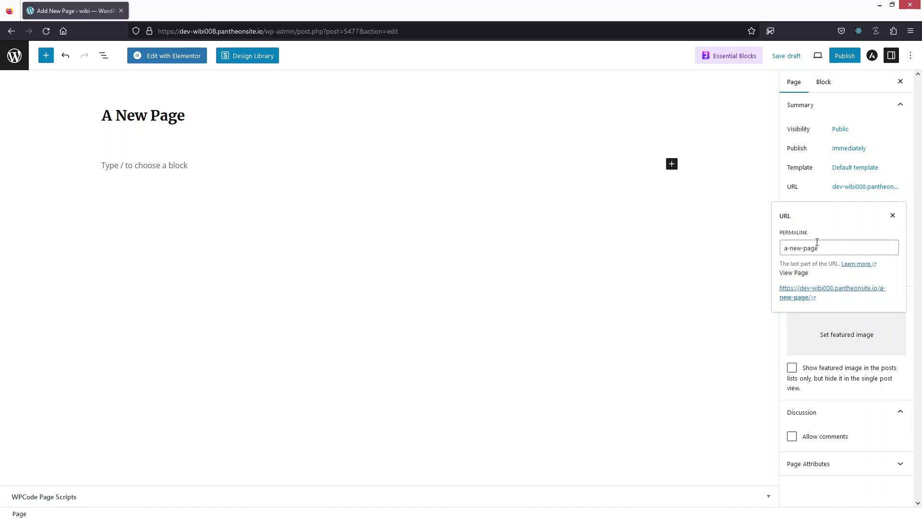
pyautogui.click(892, 216)
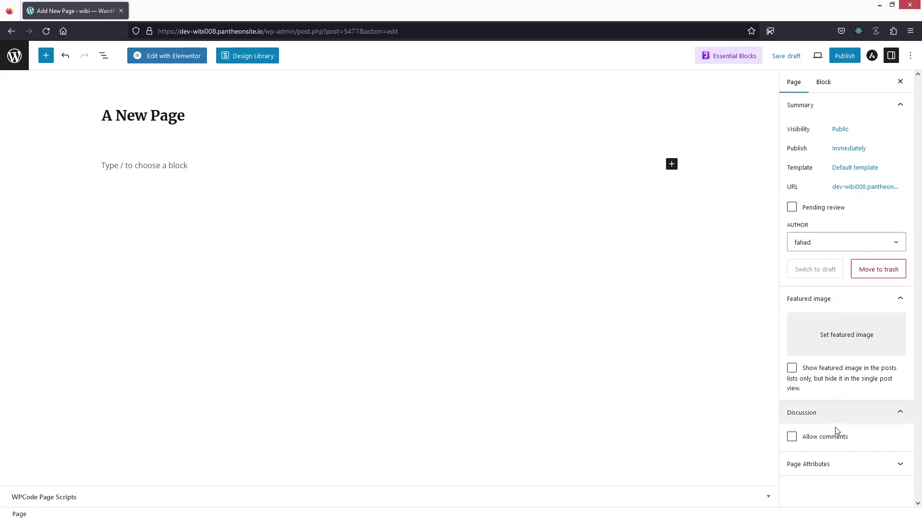
pyautogui.click(846, 464)
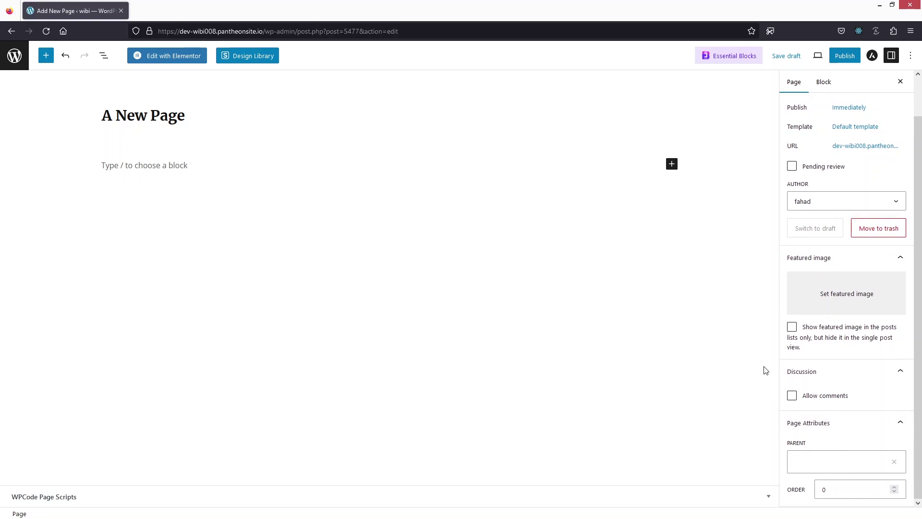
pyautogui.click(831, 58)
pyautogui.click(794, 56)
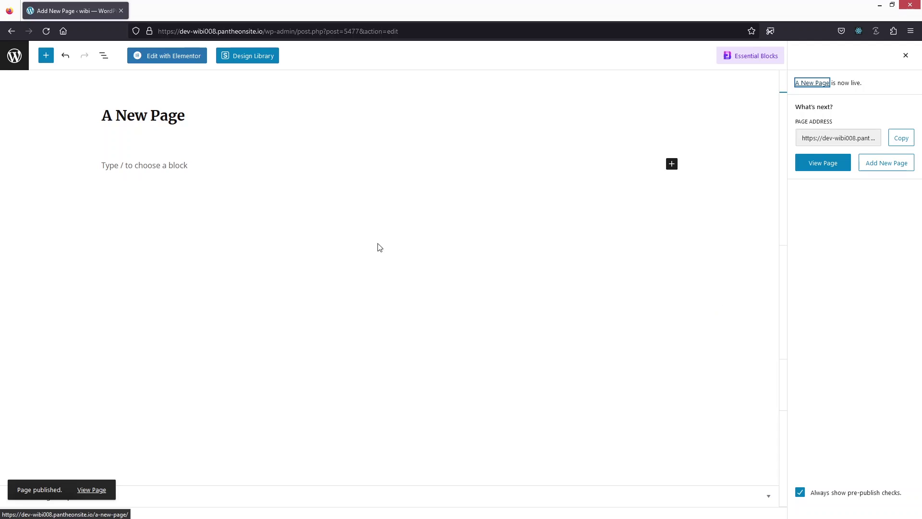
# Open 'A New Page' in Elementor and view its title and Published status settings
pyautogui.click(152, 61)
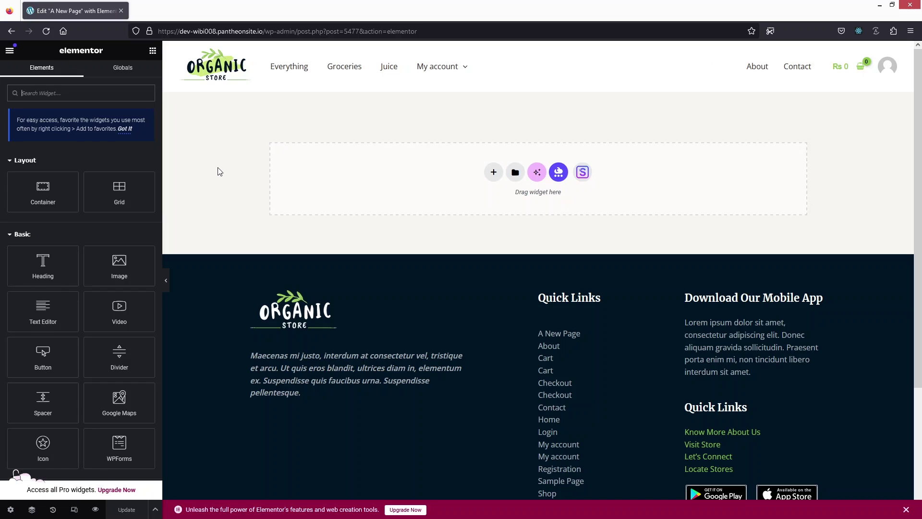
pyautogui.click(10, 509)
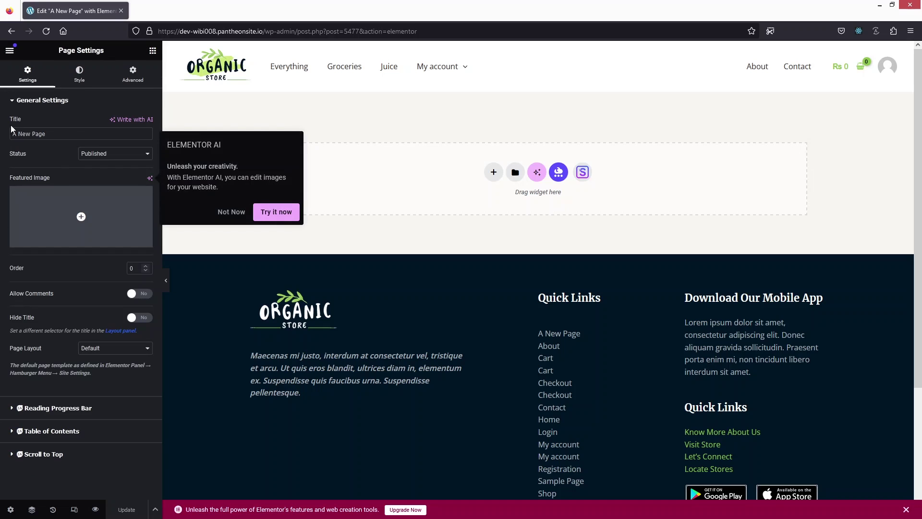
pyautogui.tripleClick(66, 136)
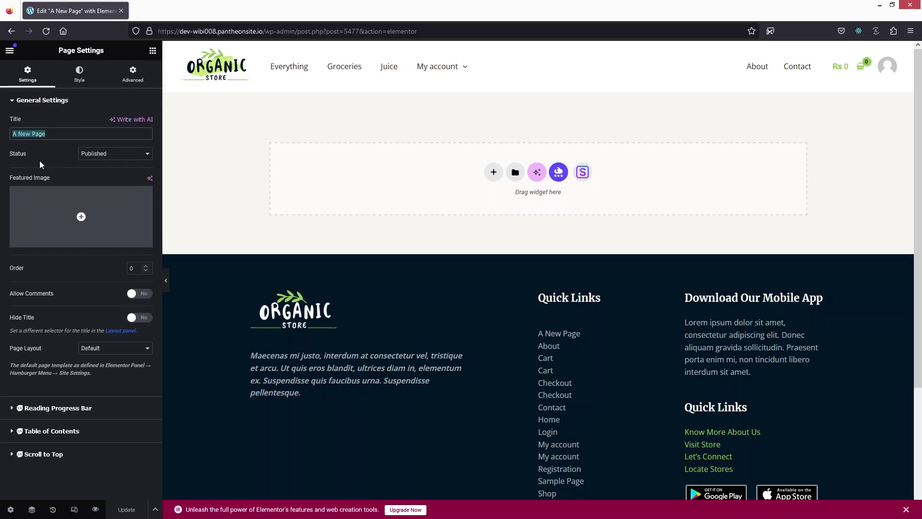
pyautogui.click(113, 155)
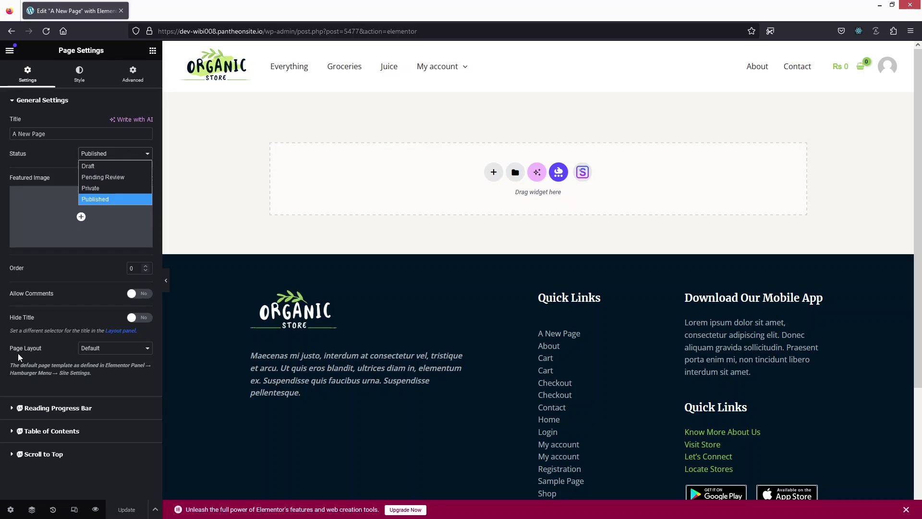
# Try the Elementor Canvas, Full Width and Theme layouts, finally settling on Elementor Canvas
pyautogui.click(109, 350)
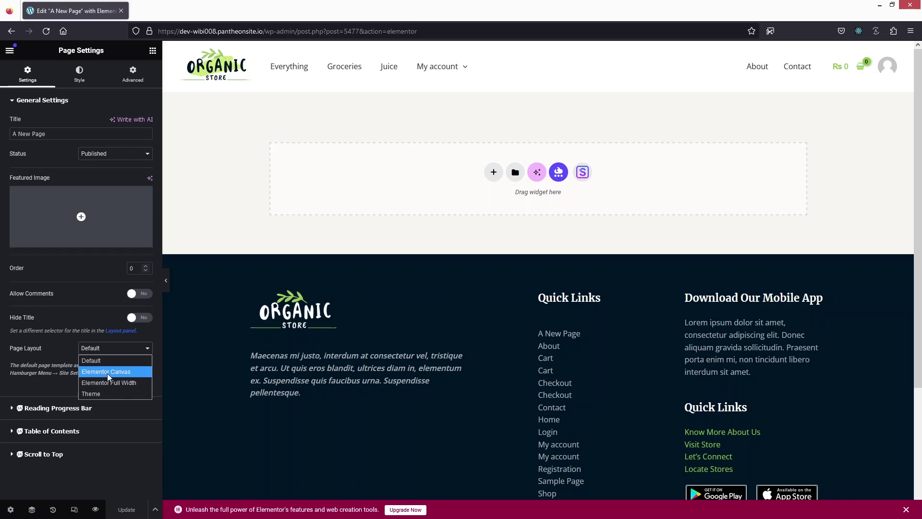
pyautogui.click(108, 373)
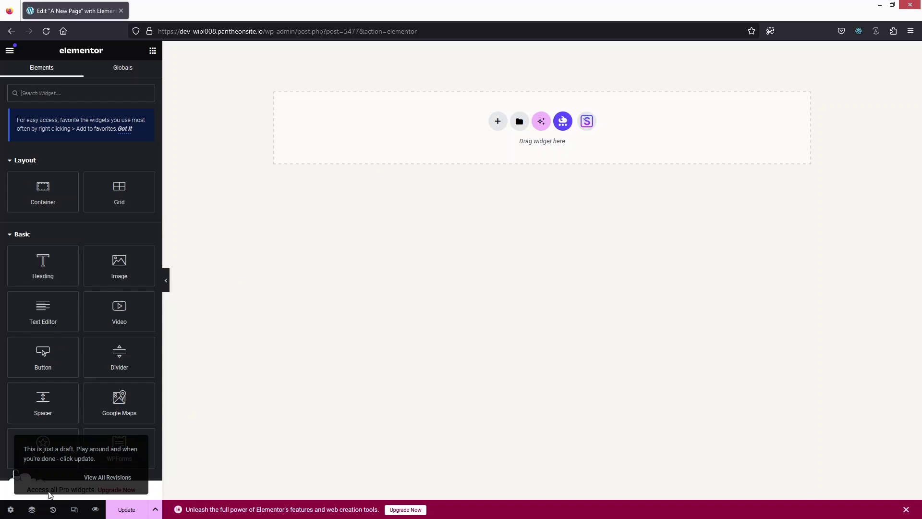
pyautogui.click(10, 509)
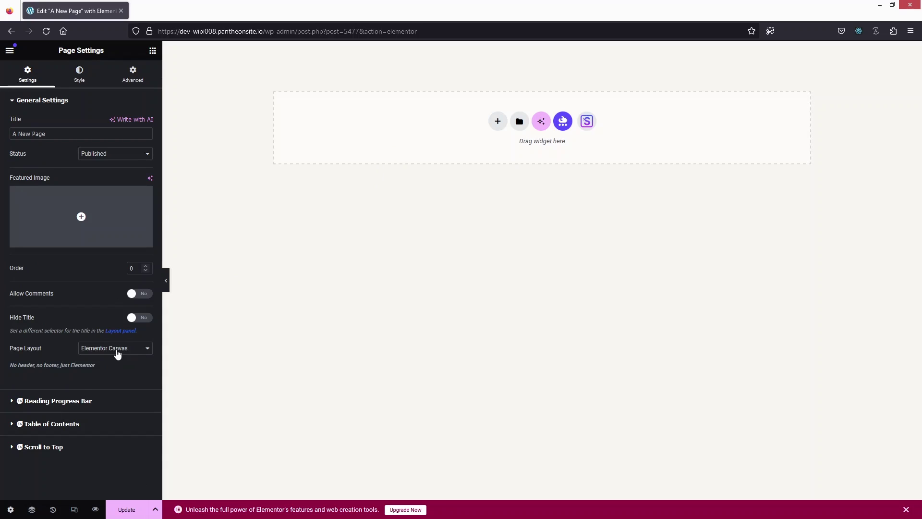
pyautogui.click(117, 352)
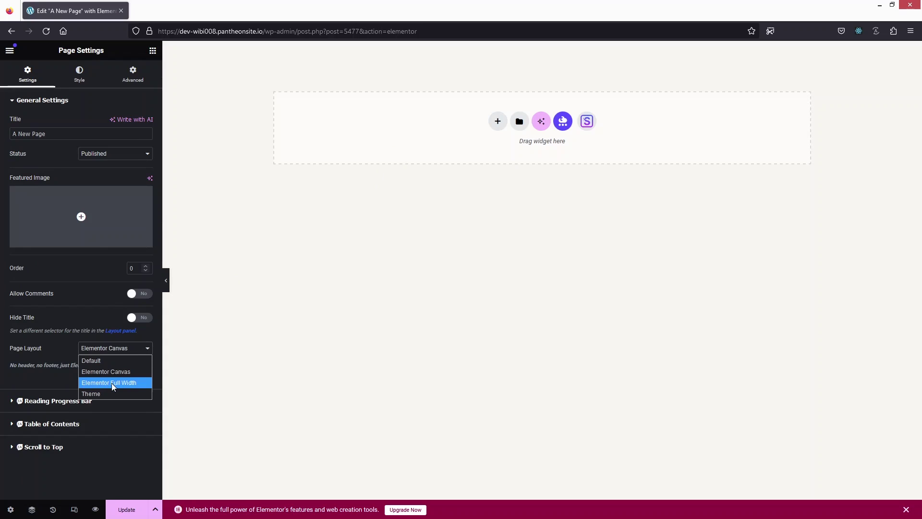
pyautogui.click(111, 382)
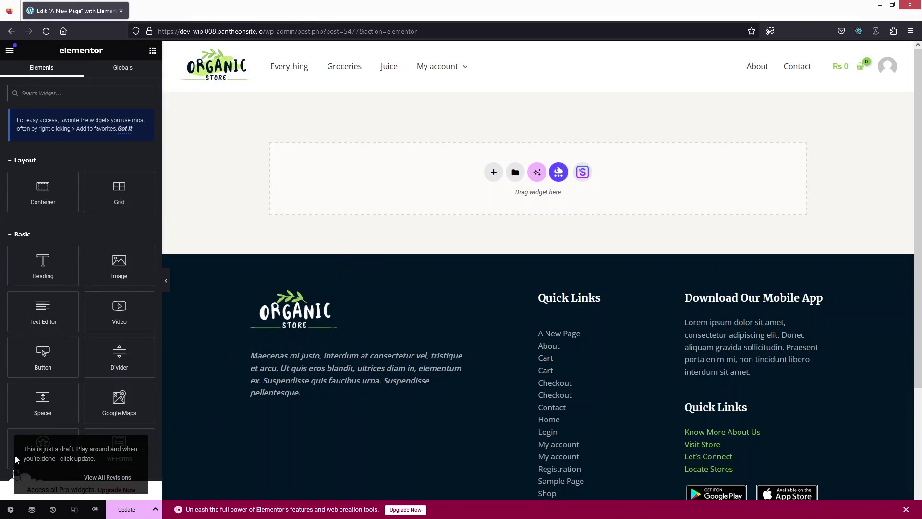
pyautogui.click(10, 509)
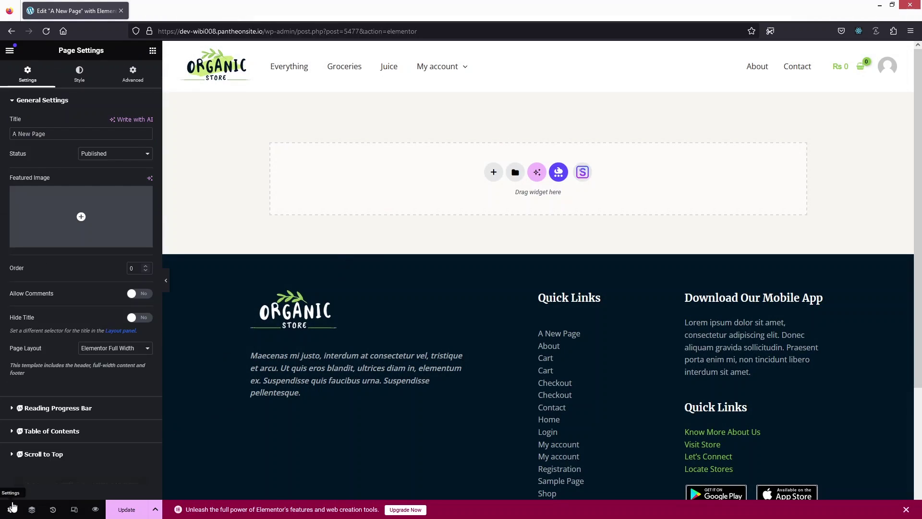
pyautogui.click(122, 349)
pyautogui.click(99, 394)
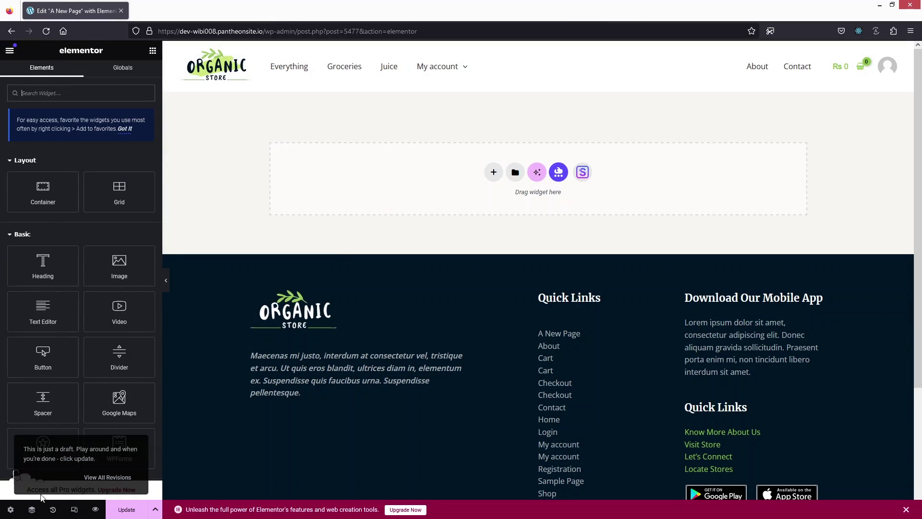
pyautogui.click(10, 509)
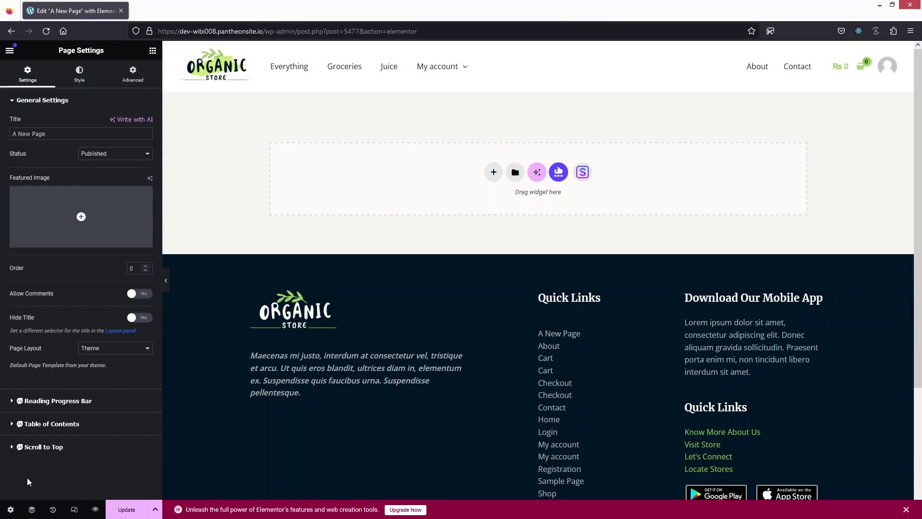
pyautogui.click(116, 346)
pyautogui.click(97, 373)
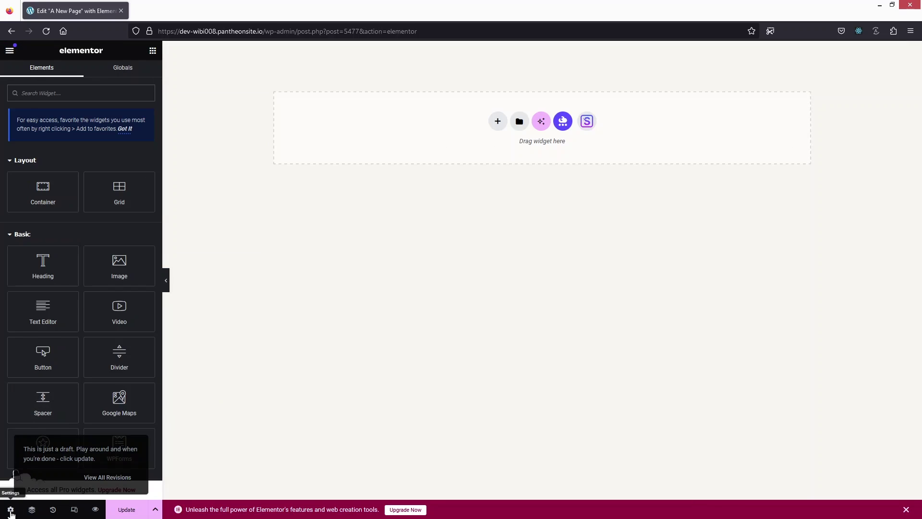
pyautogui.click(10, 512)
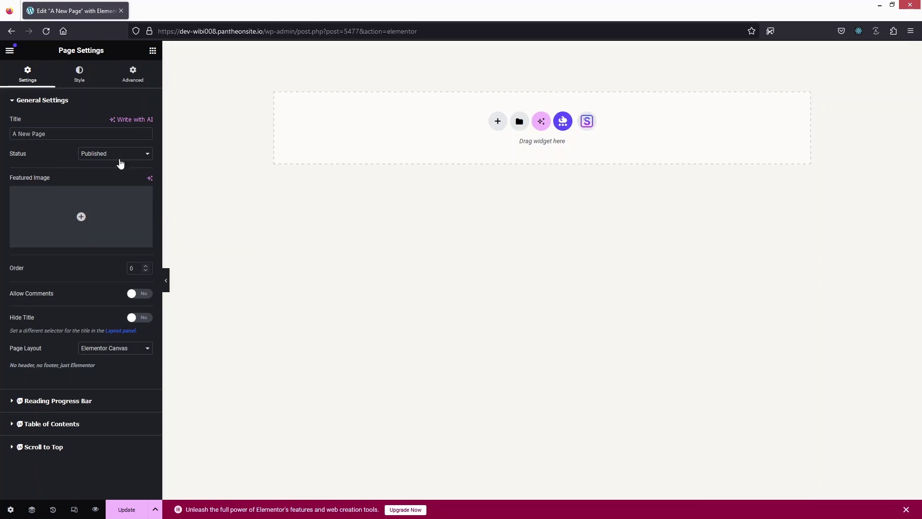
pyautogui.click(75, 85)
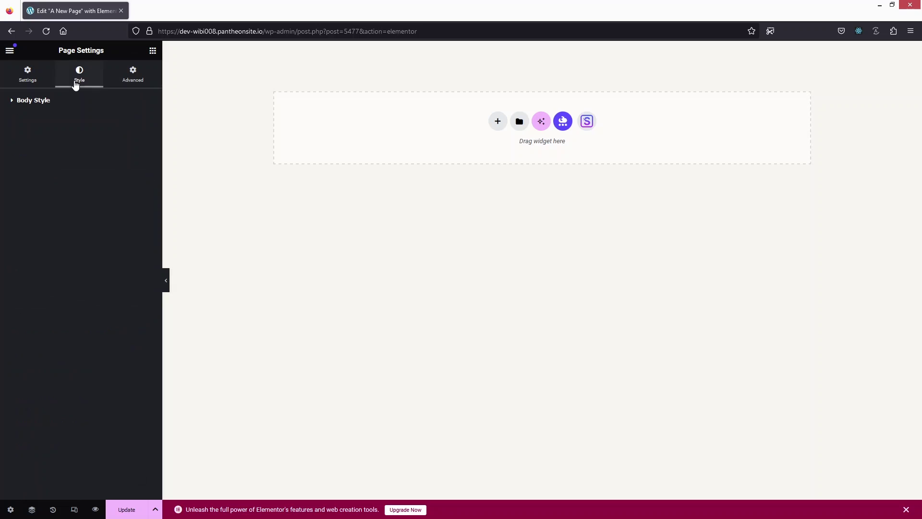
pyautogui.click(15, 103)
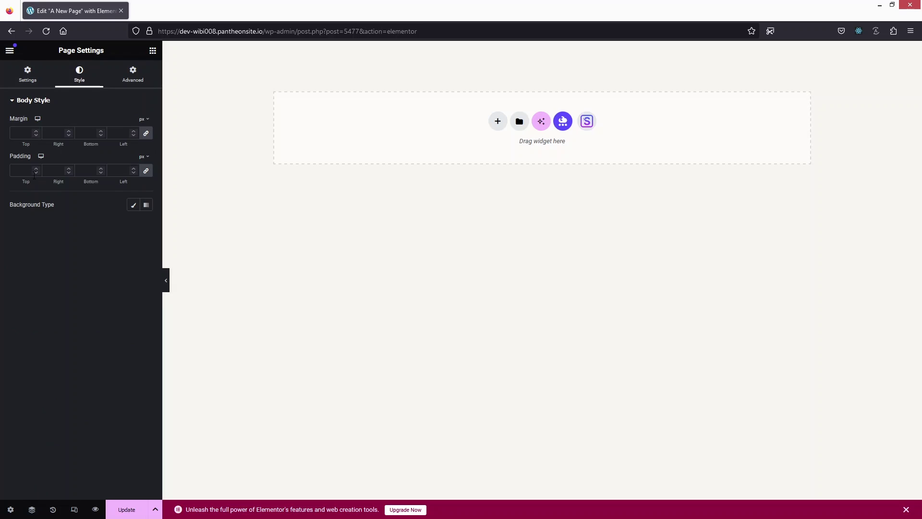
pyautogui.click(124, 99)
pyautogui.click(125, 86)
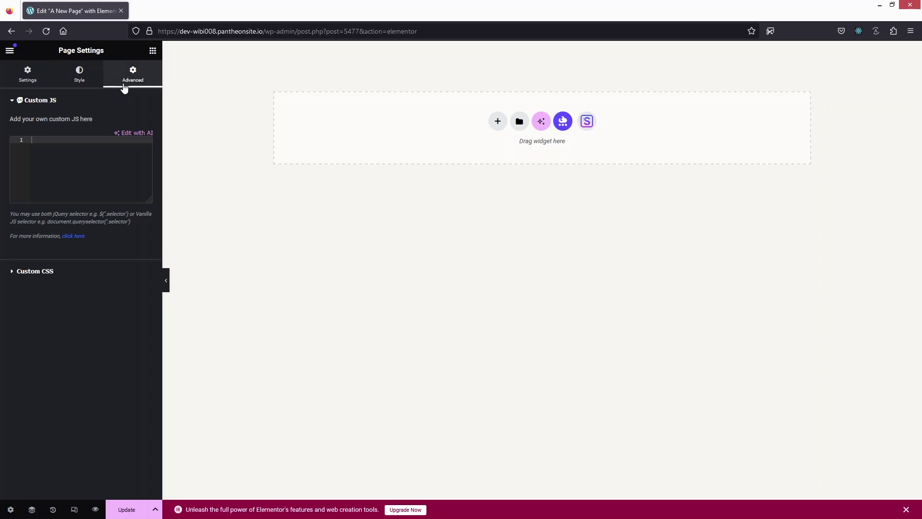
pyautogui.click(27, 87)
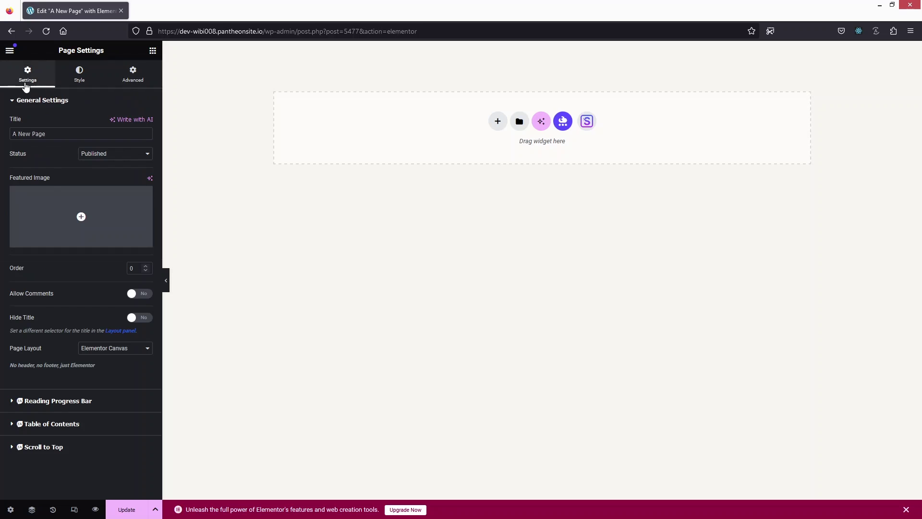
pyautogui.click(152, 52)
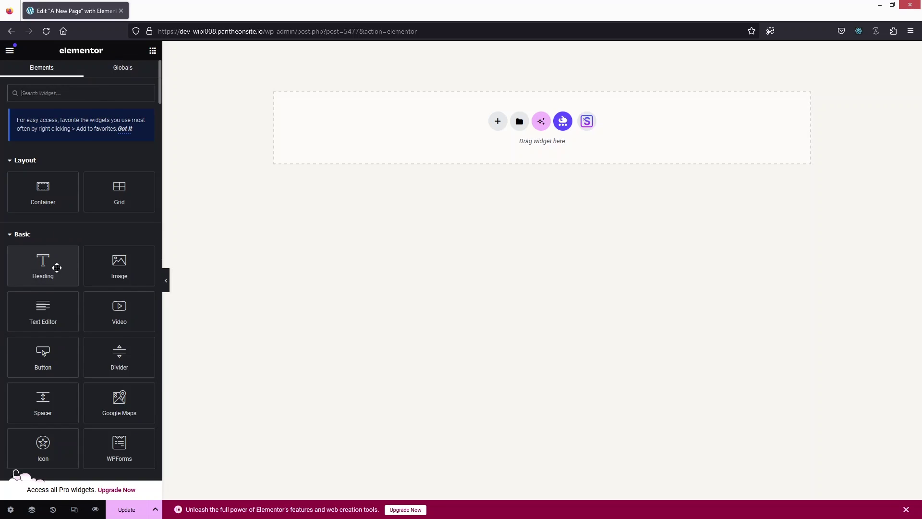
# Drop a Heading, an Image and a Text Editor widget onto the canvas in order
pyautogui.moveTo(57, 268); pyautogui.dragTo(530, 126)
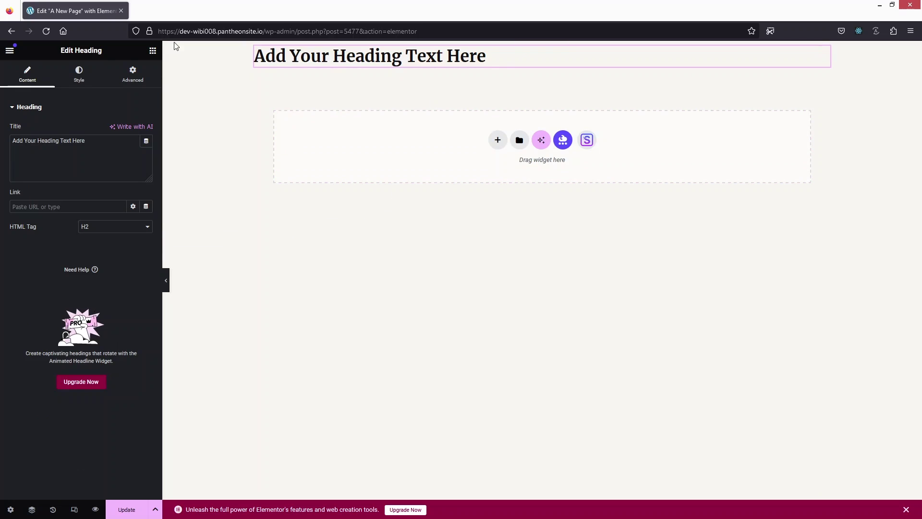
pyautogui.click(152, 51)
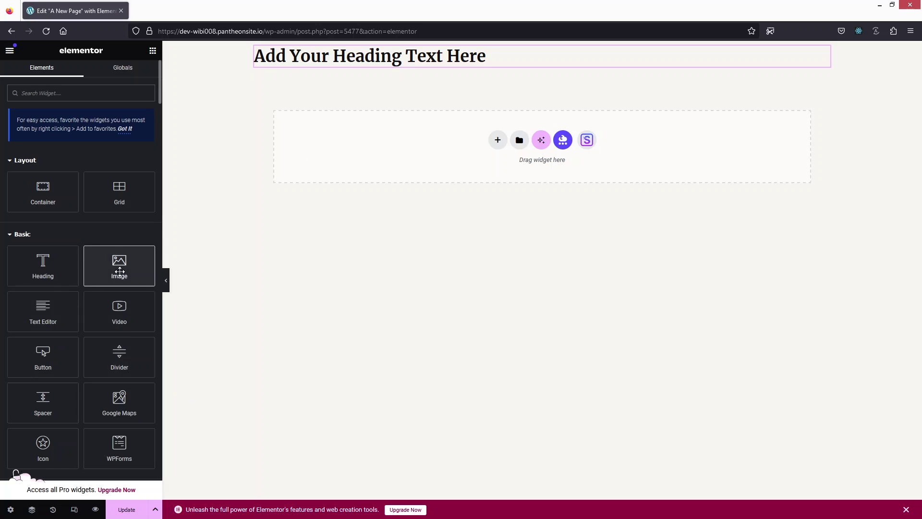
pyautogui.moveTo(118, 263); pyautogui.dragTo(382, 73)
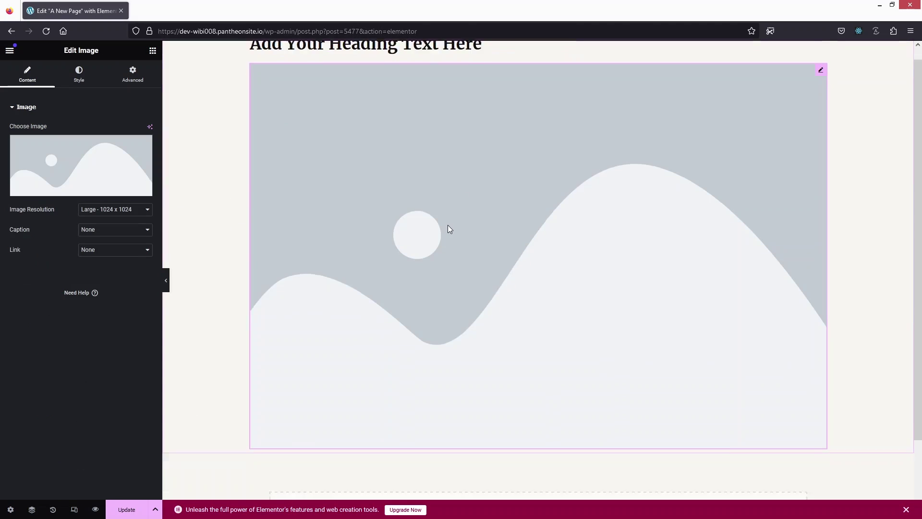
pyautogui.click(152, 51)
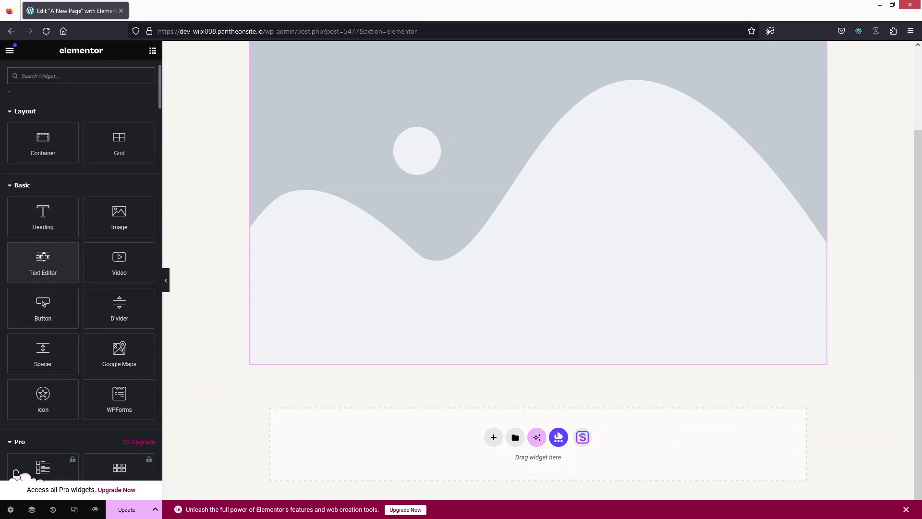
pyautogui.moveTo(41, 261); pyautogui.dragTo(364, 354)
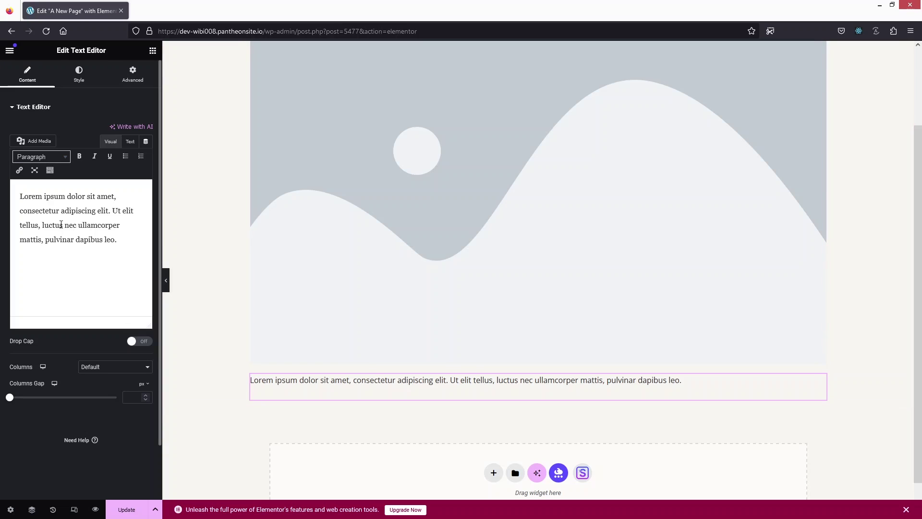
# Inspect the lorem ipsum paragraph's content and style options, then select the placeholder image
pyautogui.click(60, 224)
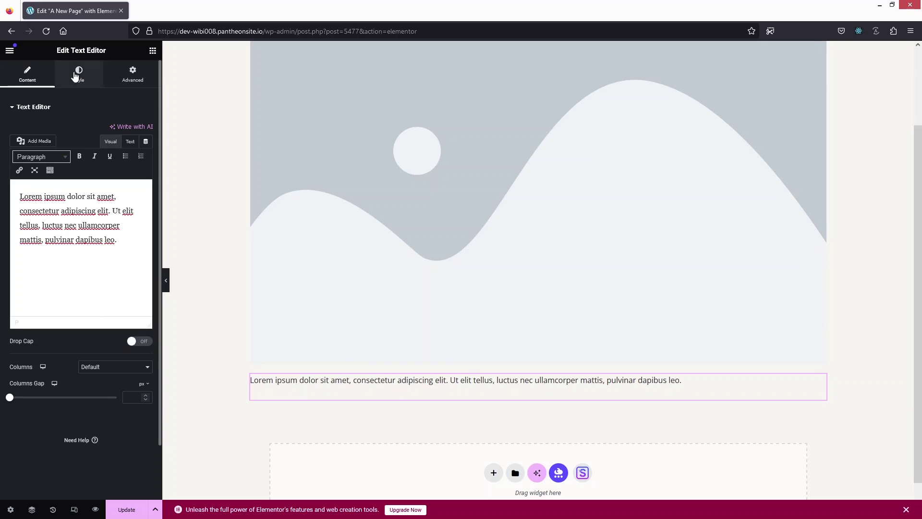
pyautogui.click(75, 76)
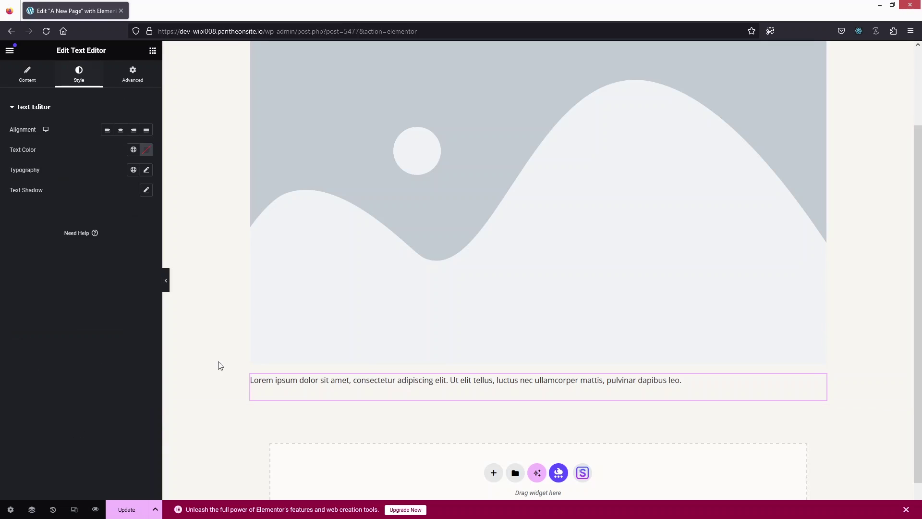
pyautogui.click(330, 193)
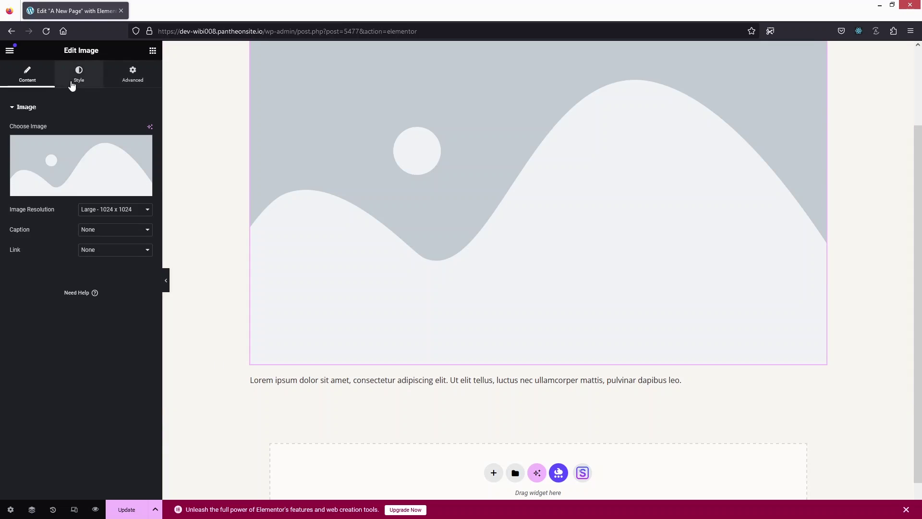
pyautogui.scroll(3, 218, 218)
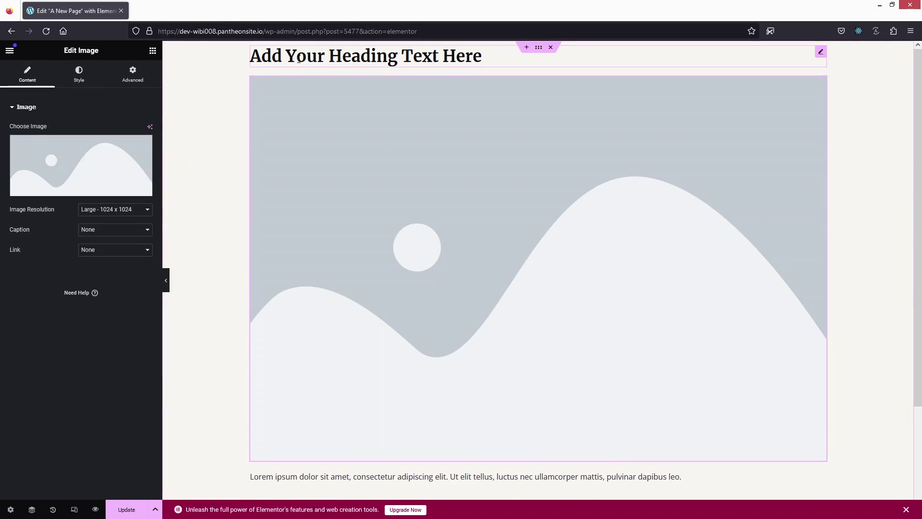
# Replace the heading's default title with 'A New Page' in its Title field
pyautogui.click(299, 60)
pyautogui.click(102, 142)
pyautogui.hotkey('ctrl', 'a')
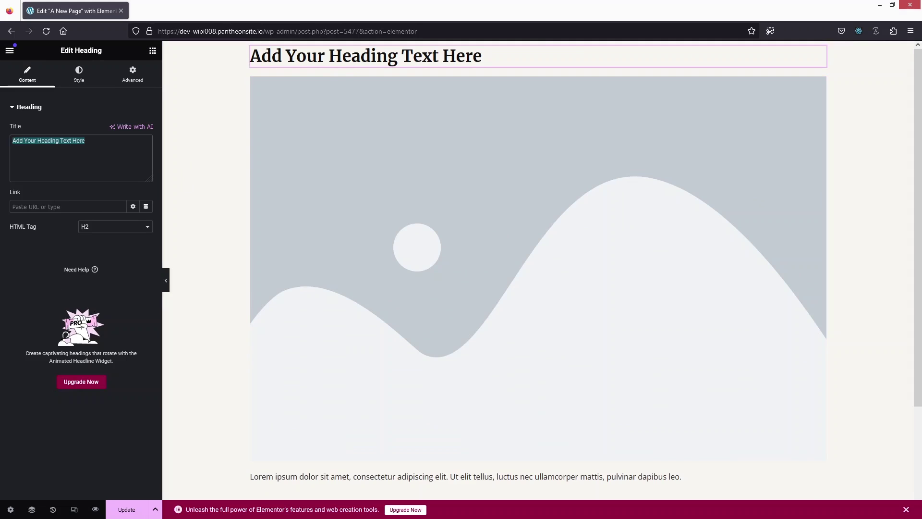
pyautogui.write('A New Page')
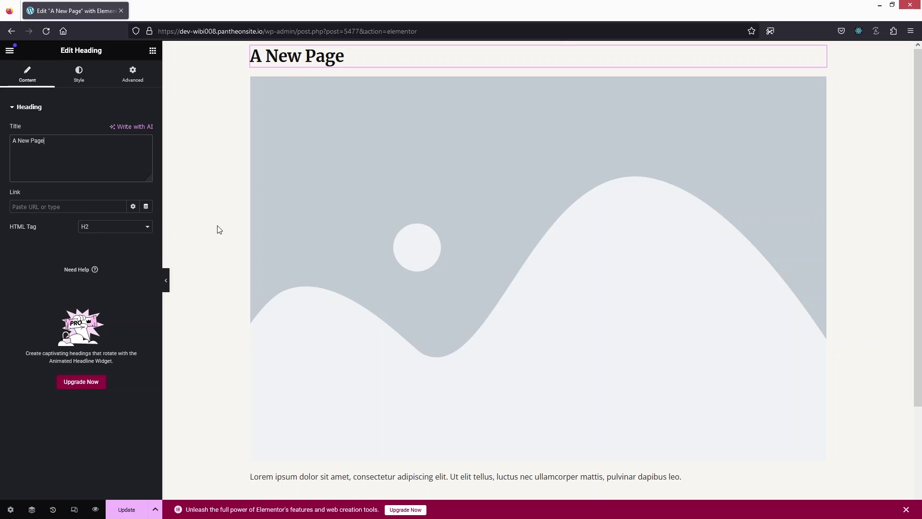
pyautogui.click(152, 50)
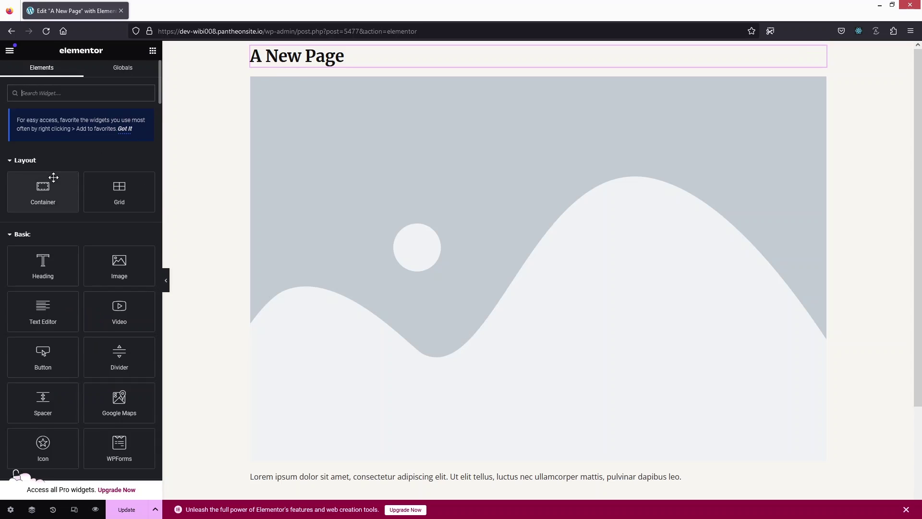
# Collapse the Pro category in the Elements panel and scroll through the General widgets
pyautogui.scroll(-2, 96, 288)
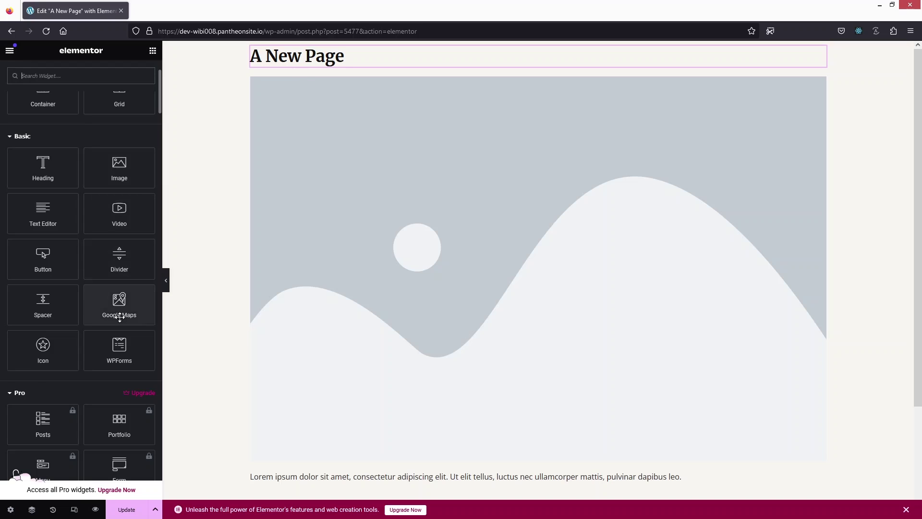
pyautogui.scroll(-1, 120, 317)
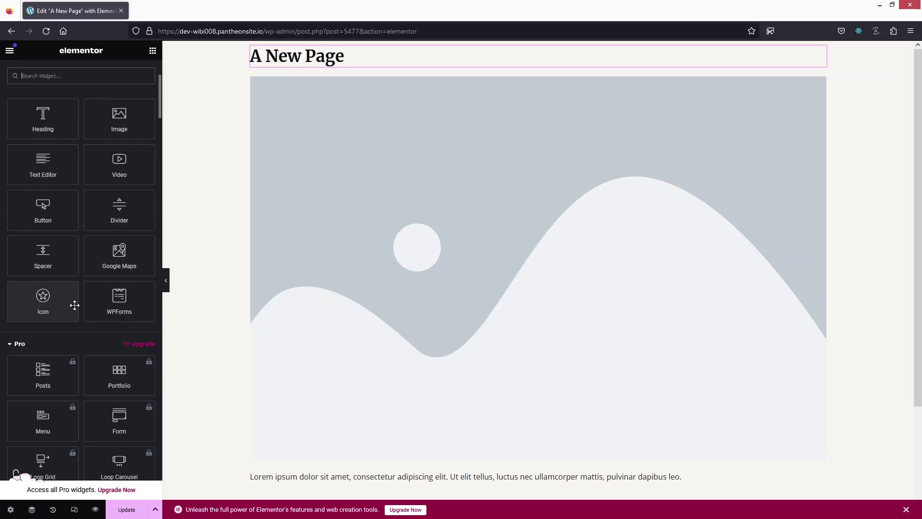
pyautogui.scroll(-2, 96, 309)
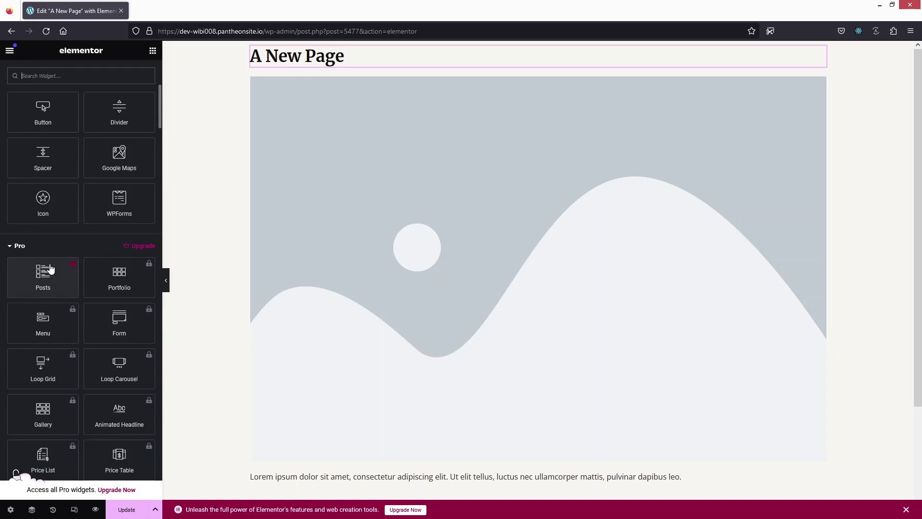
pyautogui.click(17, 247)
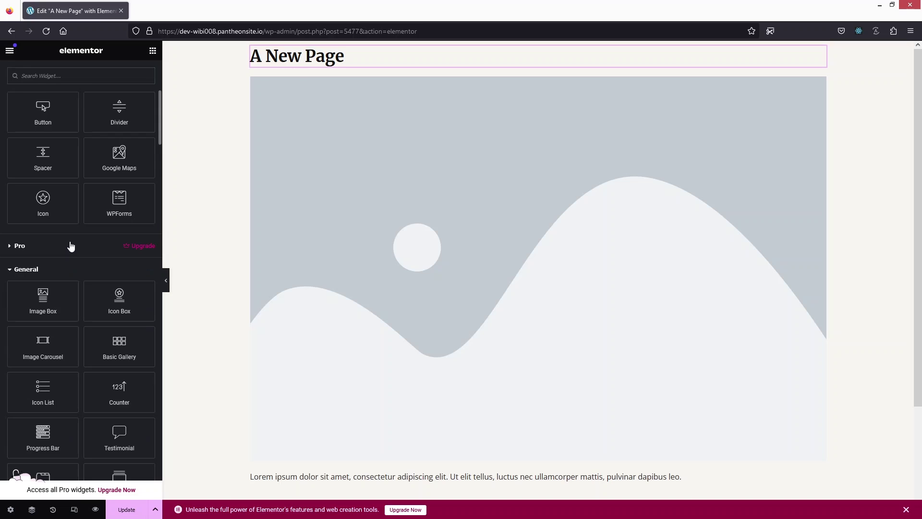
pyautogui.scroll(-5, 80, 403)
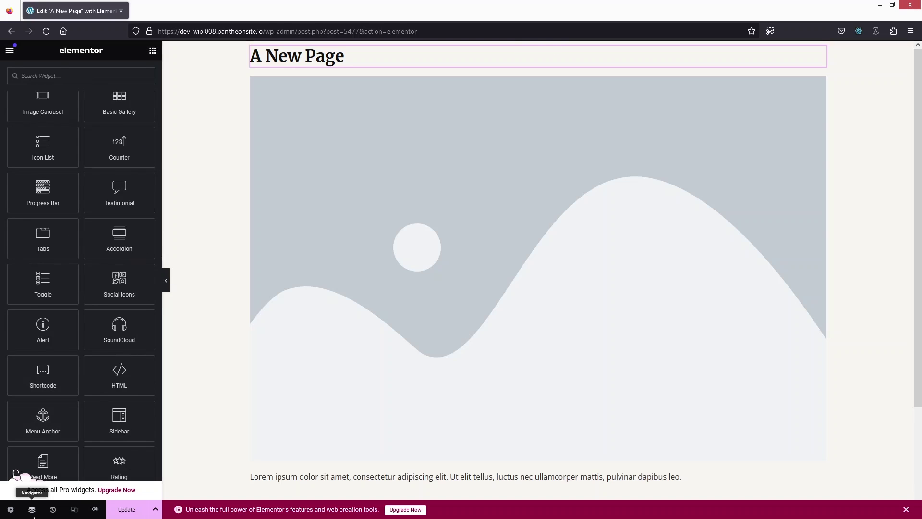
# Revert through History to the 'Text Editor Added' entry, restoring the default heading text
pyautogui.click(31, 509)
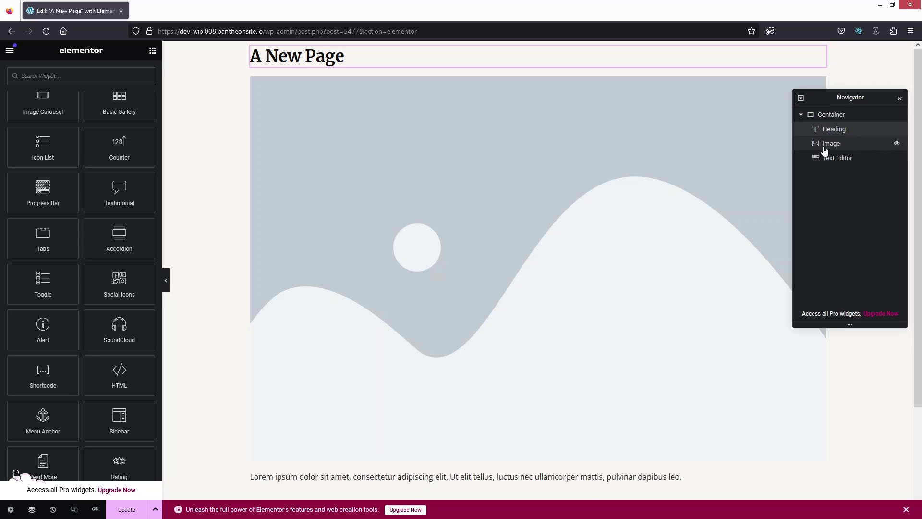
pyautogui.click(53, 510)
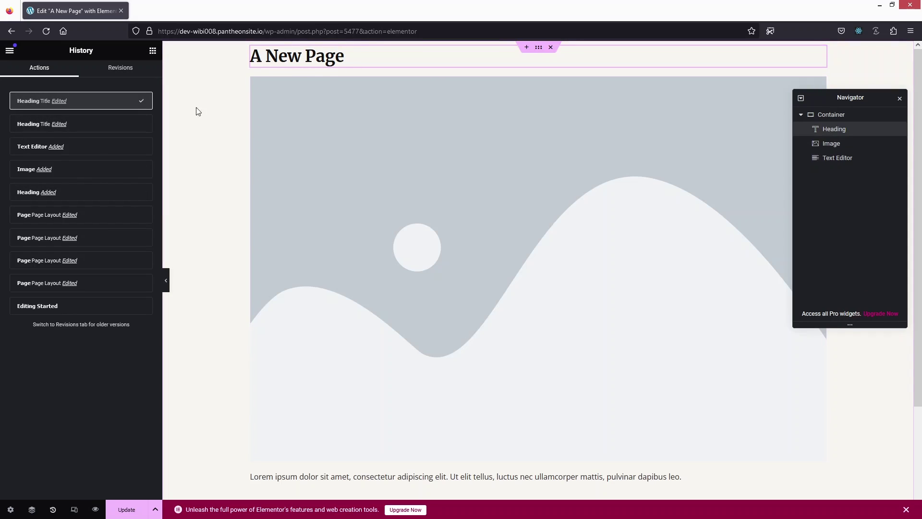
pyautogui.click(36, 124)
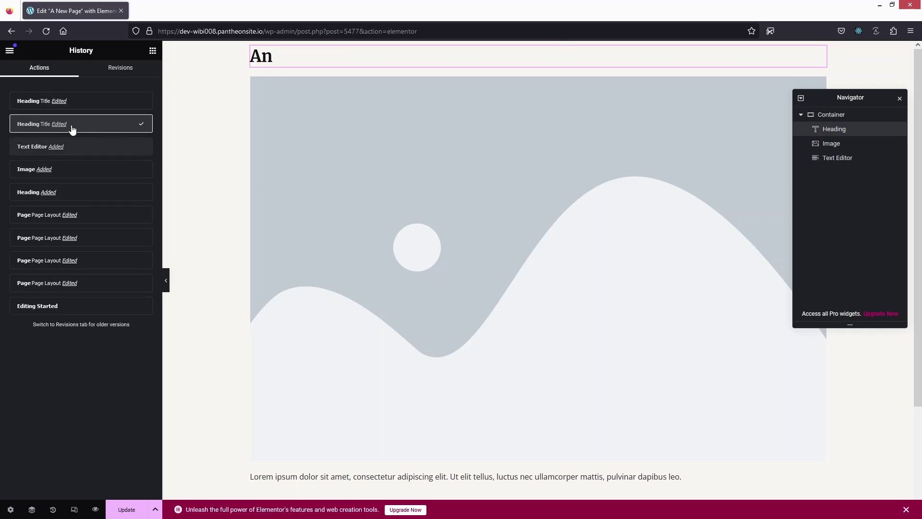
pyautogui.click(30, 151)
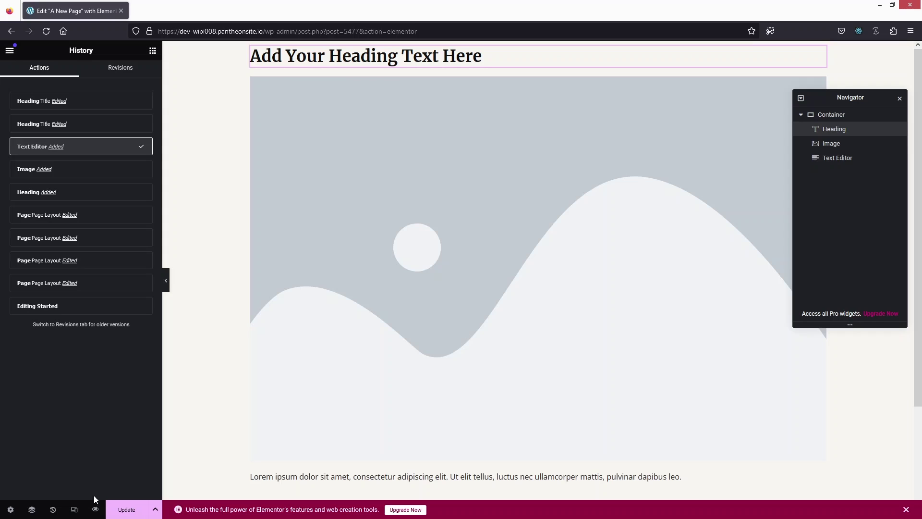
# Check the page layout at mobile and tablet widths, then return to desktop width
pyautogui.click(75, 509)
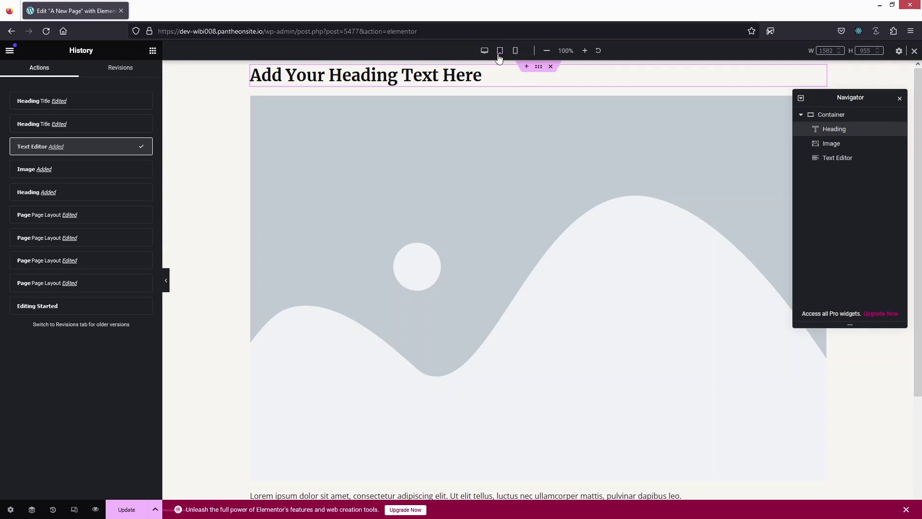
pyautogui.click(515, 52)
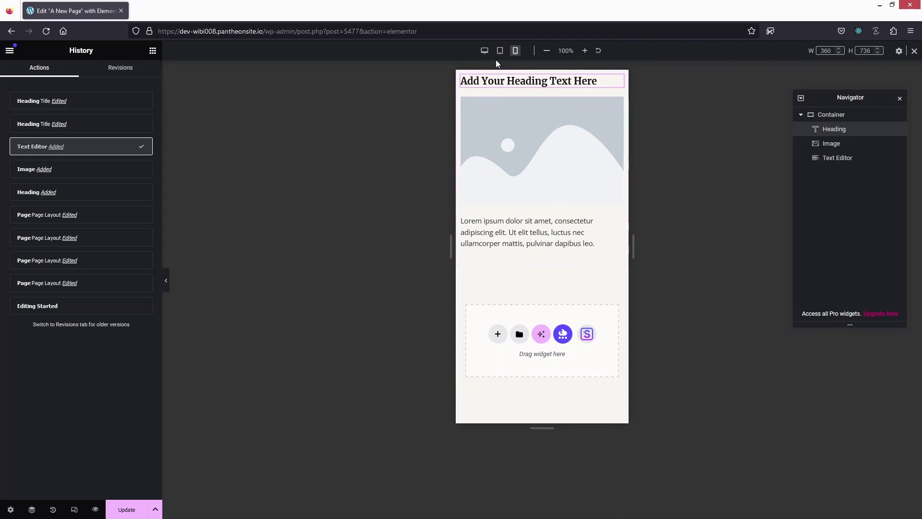
pyautogui.click(499, 51)
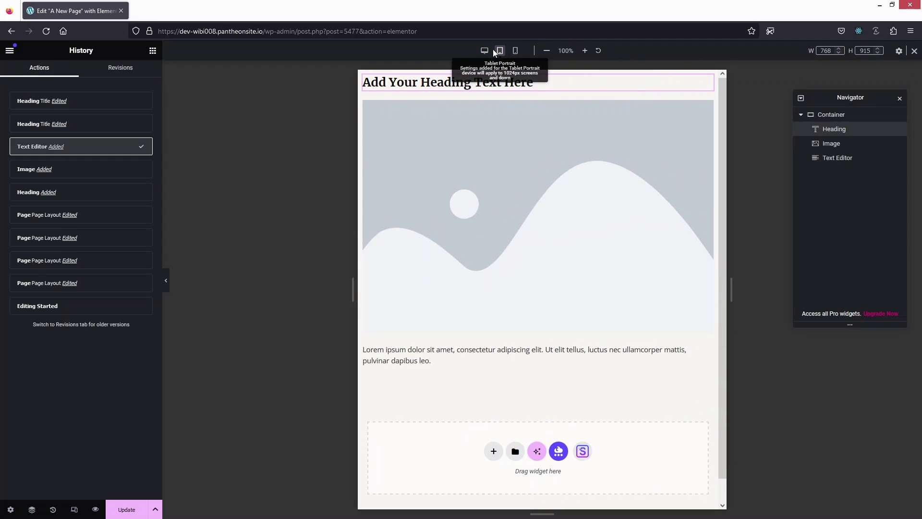
pyautogui.click(485, 51)
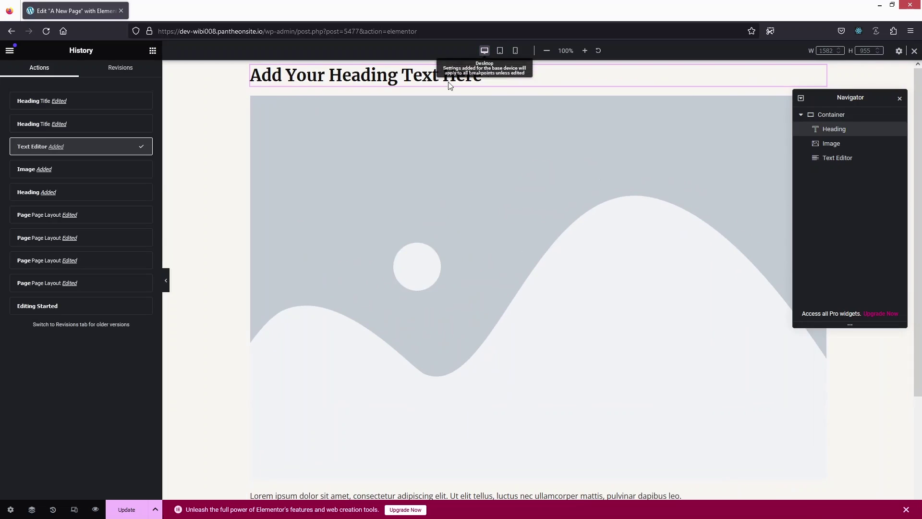
# Preview the page changes in a new browser tab and return to the Elementor editor
pyautogui.click(94, 512)
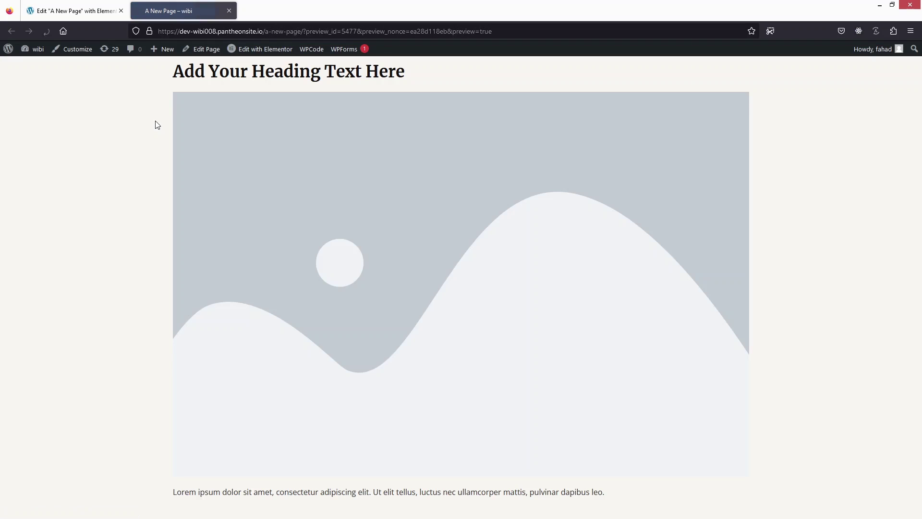
pyautogui.click(93, 14)
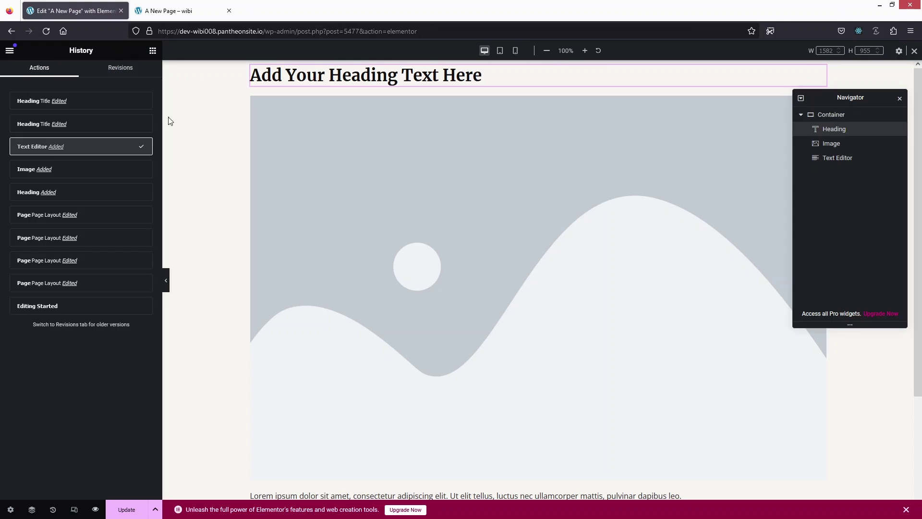
pyautogui.scroll(-2, 268, 208)
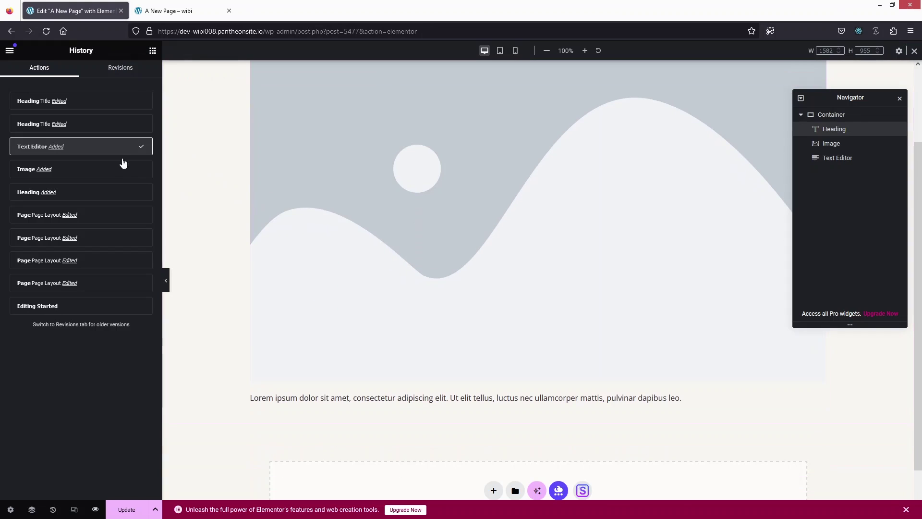
# Add a Button widget below the lorem ipsum paragraph and update the page
pyautogui.click(152, 50)
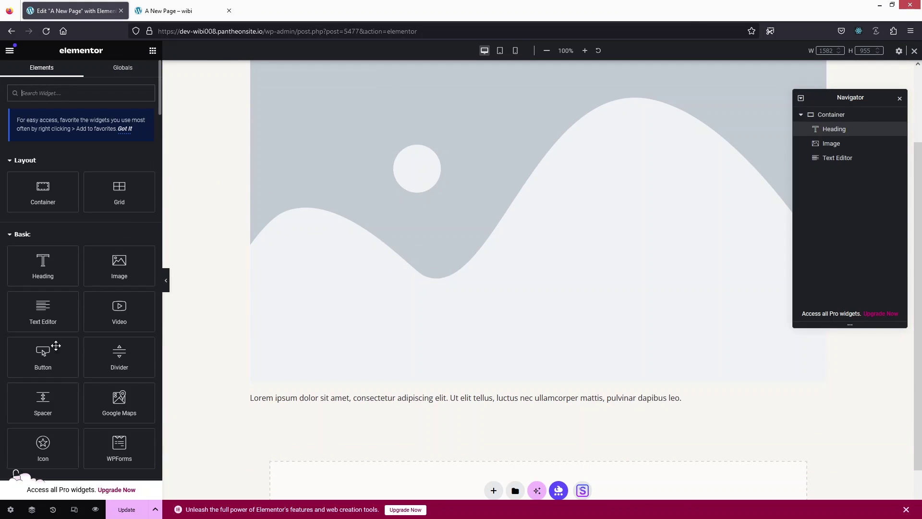
pyautogui.moveTo(35, 356); pyautogui.dragTo(367, 407)
pyautogui.click(127, 509)
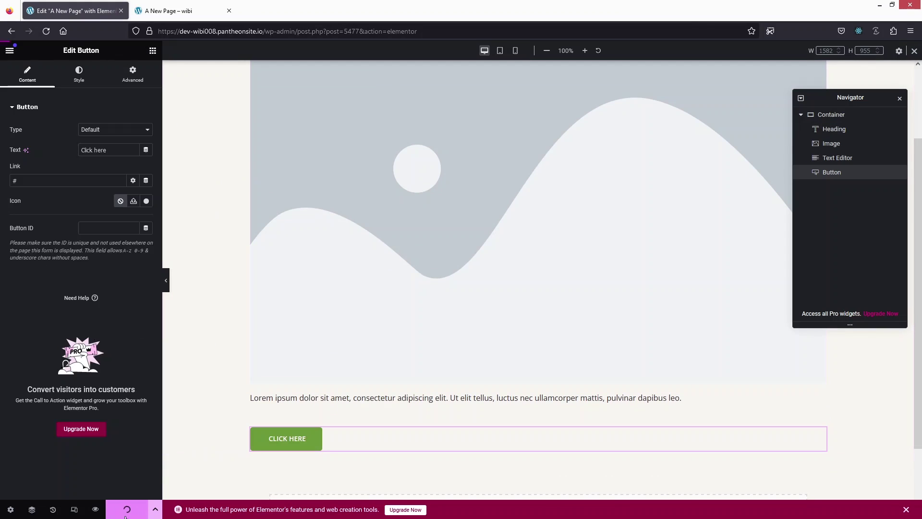
# Check the new button in the preview tab, then return to the editor
pyautogui.click(175, 7)
pyautogui.scroll(-2, 226, 213)
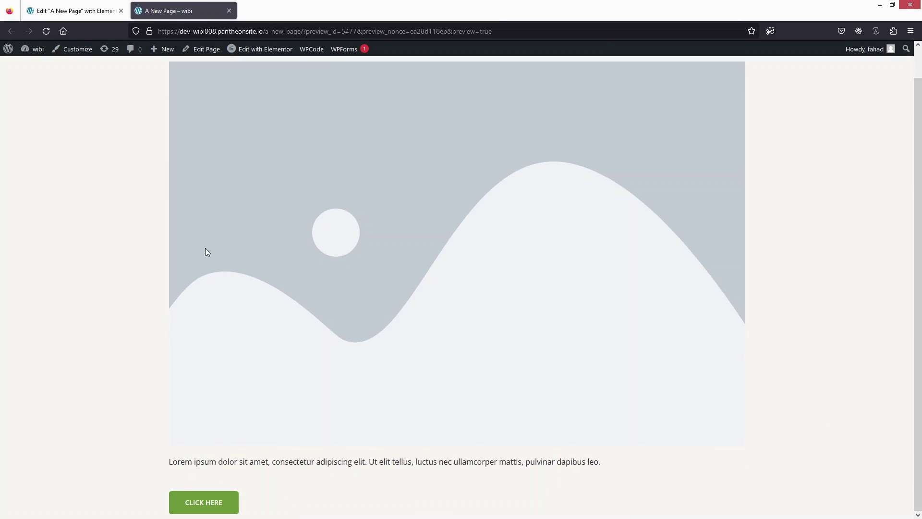
pyautogui.hotkey('ctrl', 'shift', 'Tab')
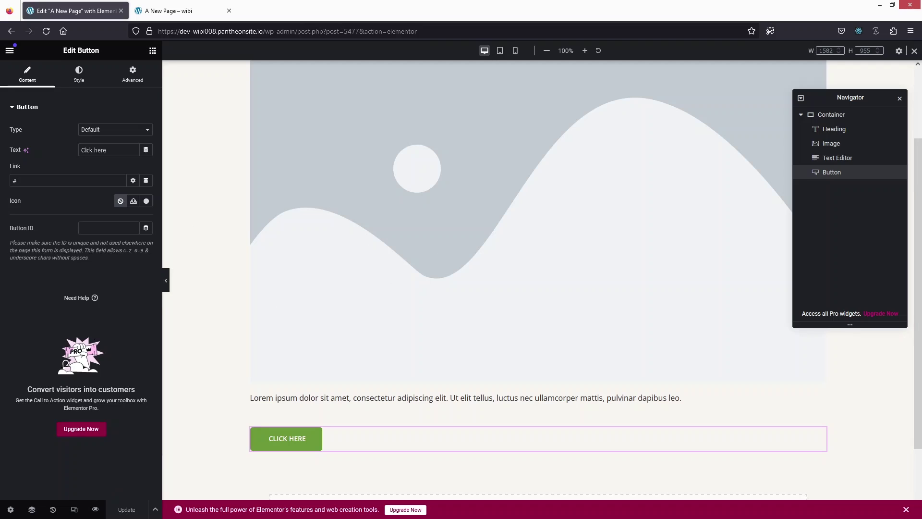
# Glance at the Update button's save options, then bring up Elementor's hamburger main menu
pyautogui.click(152, 512)
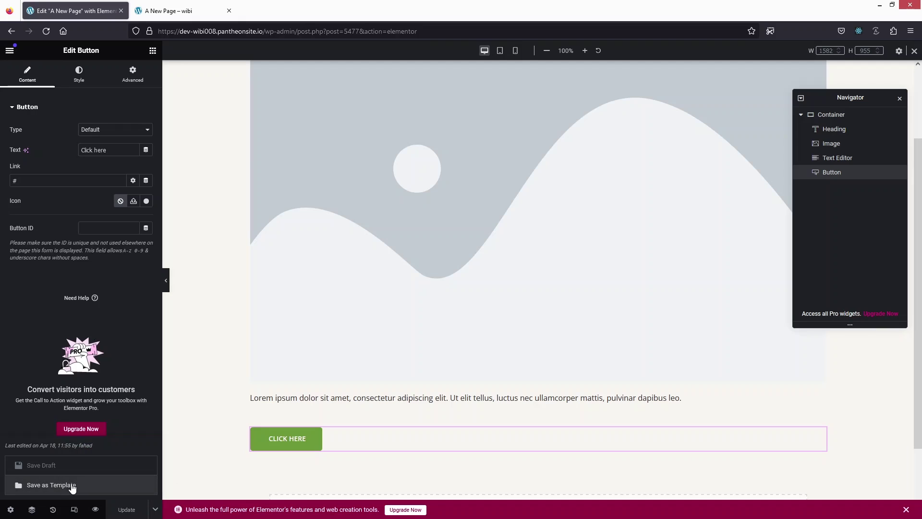
pyautogui.click(153, 512)
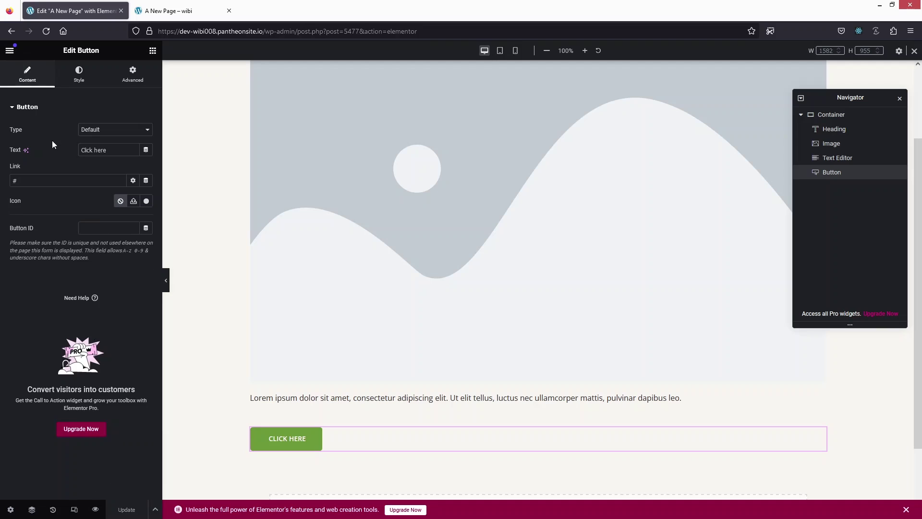
pyautogui.click(9, 51)
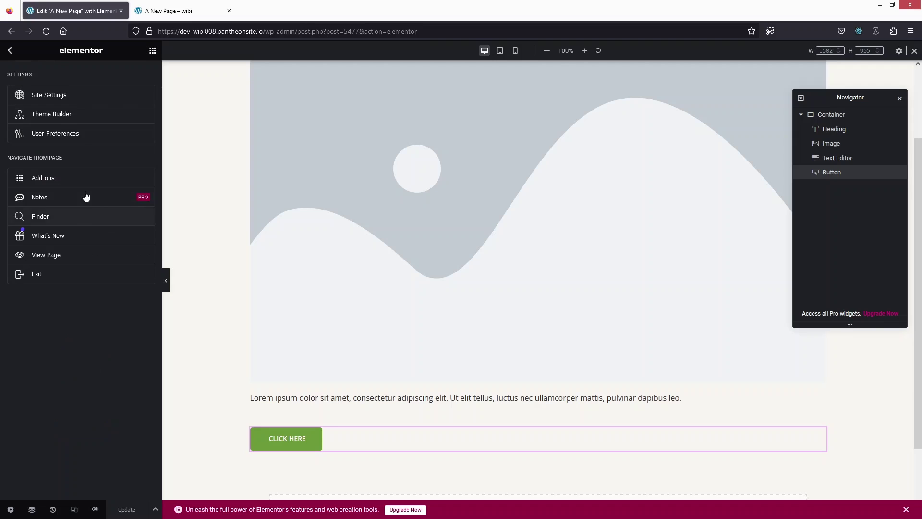
# Open A New Page via View Page and scroll through the live page to review it
pyautogui.click(49, 255)
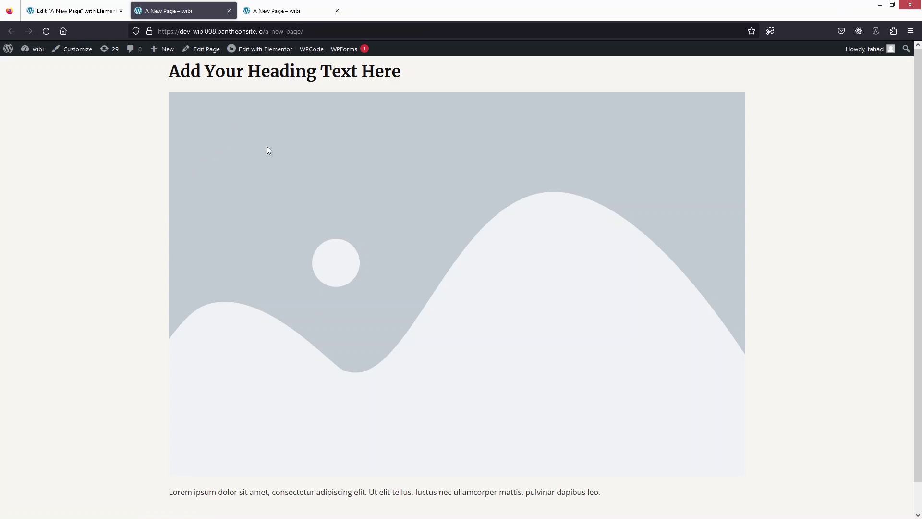
pyautogui.scroll(-1, 236, 251)
pyautogui.scroll(1, 239, 259)
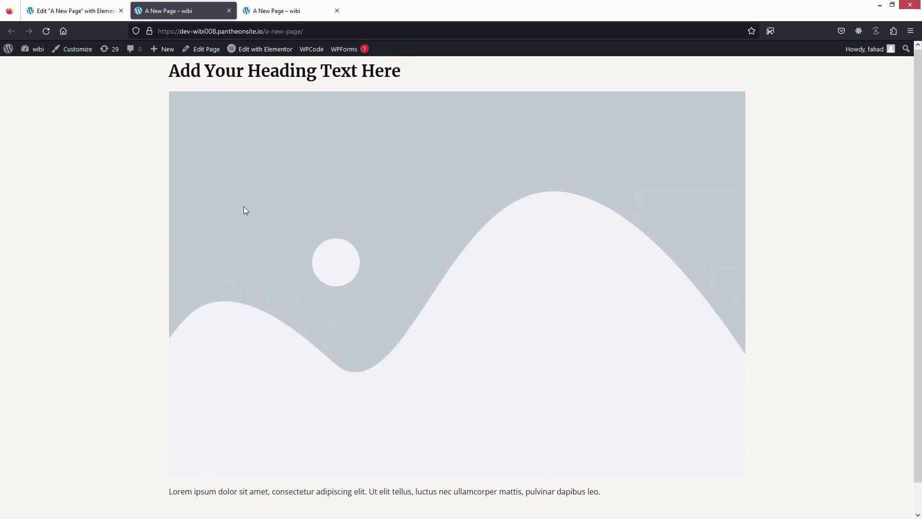
pyautogui.scroll(-1, 243, 207)
pyautogui.scroll(1, 244, 207)
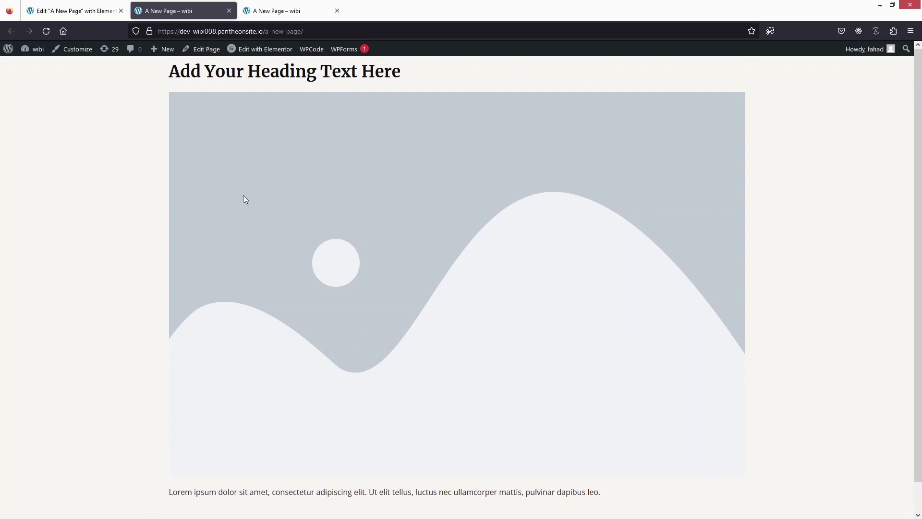
pyautogui.scroll(-1, 245, 203)
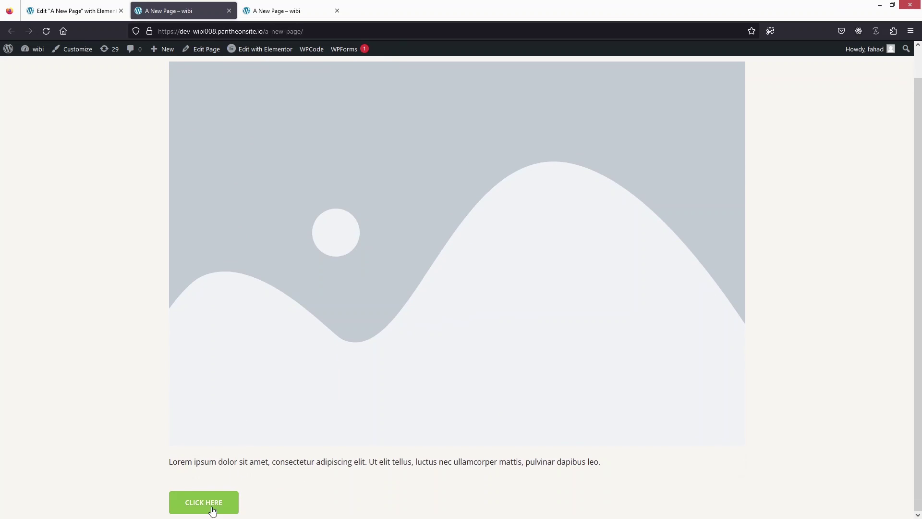
pyautogui.scroll(1, 123, 309)
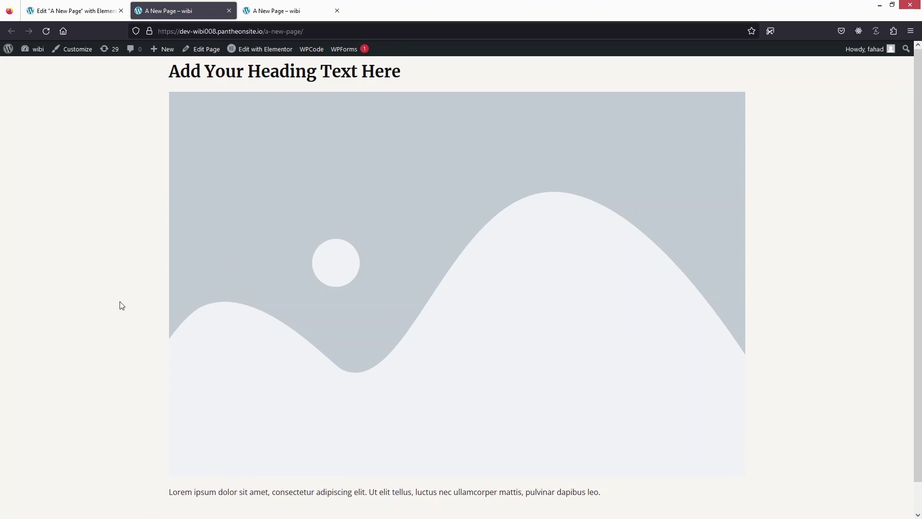